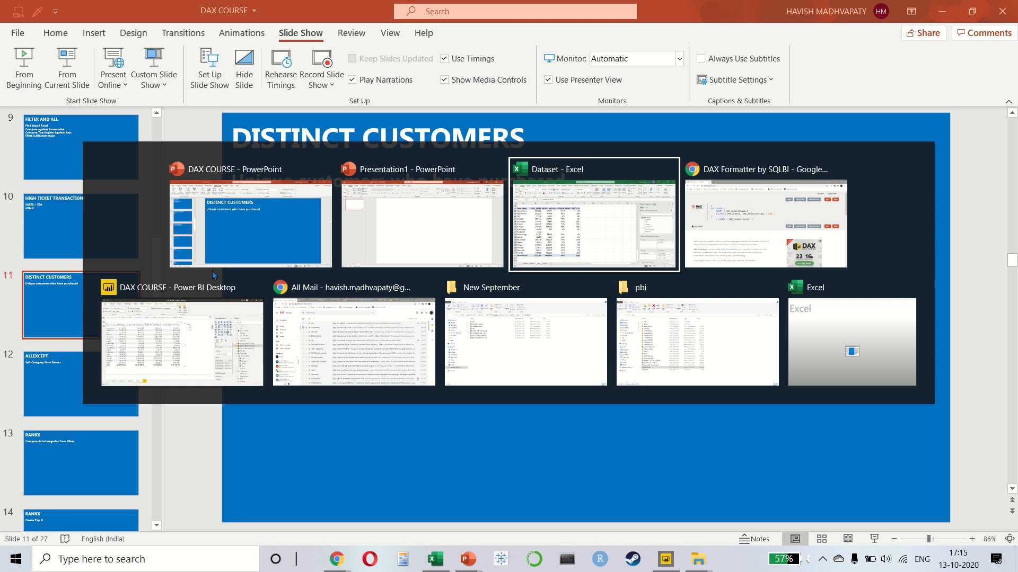
- Switch to the Dataset workbook in Excel and paste a copy of the sub-category pivot table at cell A116 of the Pivot sheet
{"action": "key", "text": "alt+Tab"}
{"action": "key", "text": "ctrl+a"}
{"action": "key", "text": "ctrl+c"}
{"action": "scroll", "coordinate": [211, 271], "scroll_direction": "down", "scroll_amount": 4}
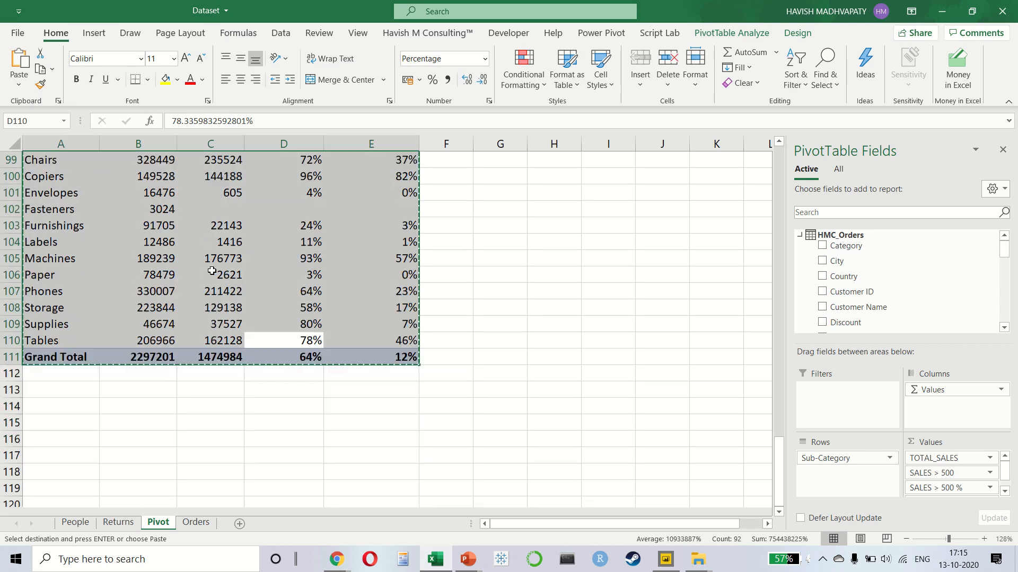
{"action": "left_click", "coordinate": [101, 311]}
{"action": "left_click", "coordinate": [69, 347]}
{"action": "key", "text": "ctrl+v"}
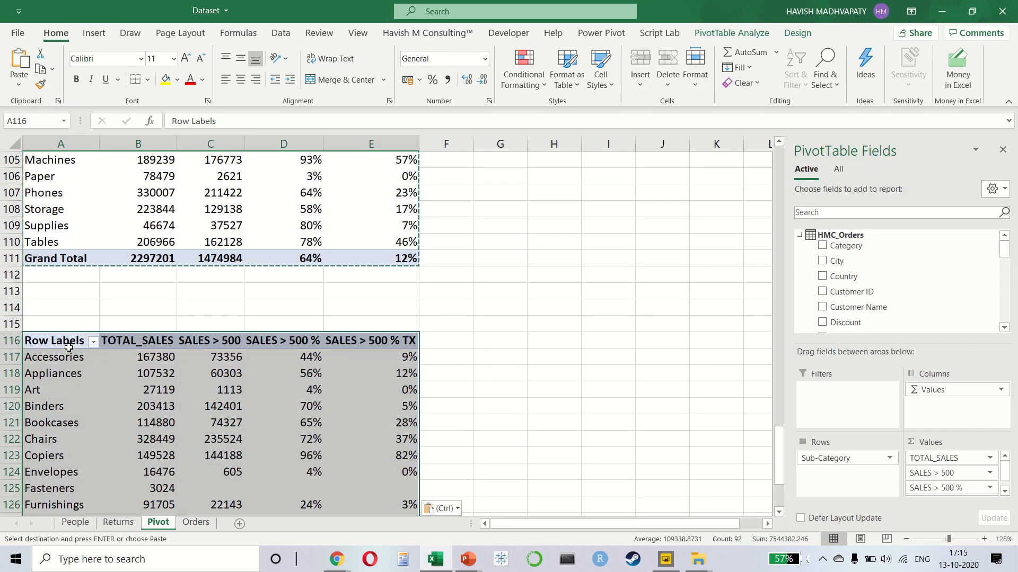
{"action": "scroll", "coordinate": [68, 348], "scroll_direction": "down", "scroll_amount": 3}
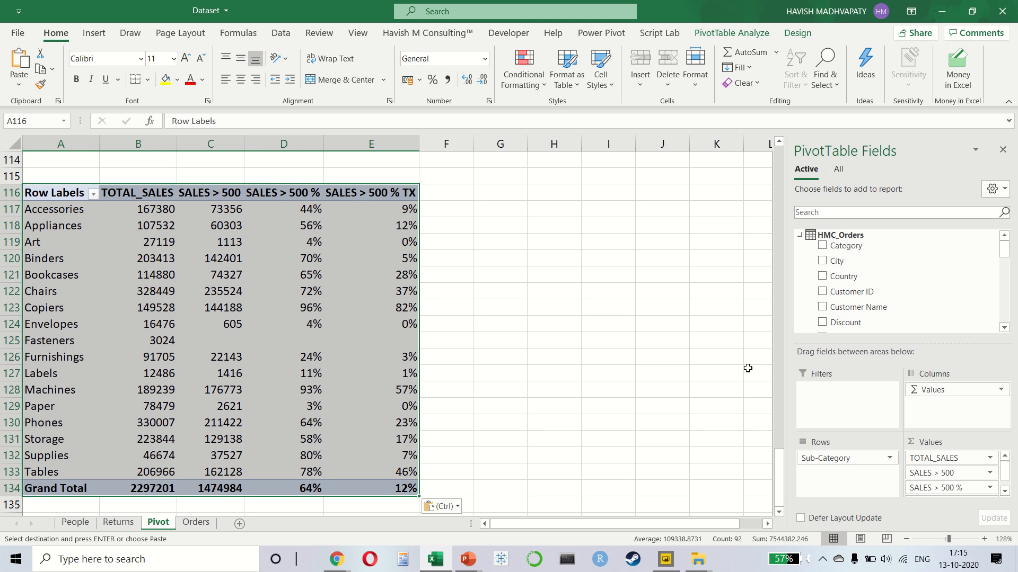
- Remove SALES > 500, SALES > 500 % and SALES > 500 % TX from the copied pivot table's values
{"action": "left_click", "coordinate": [937, 476]}
{"action": "left_click_drag", "start_coordinate": [937, 476], "coordinate": [718, 456]}
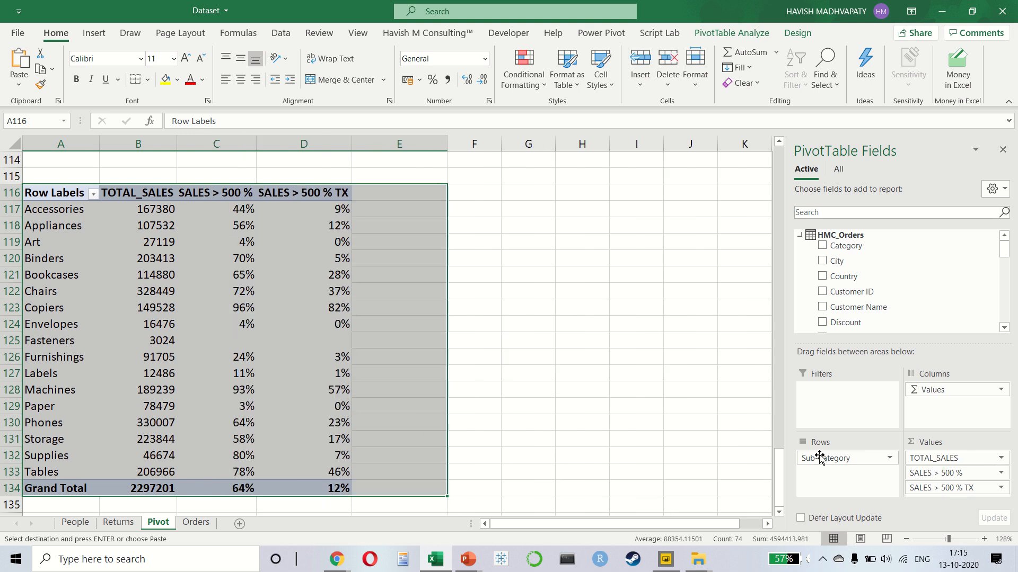
{"action": "left_click_drag", "start_coordinate": [918, 479], "coordinate": [718, 455]}
{"action": "left_click_drag", "start_coordinate": [912, 475], "coordinate": [698, 405]}
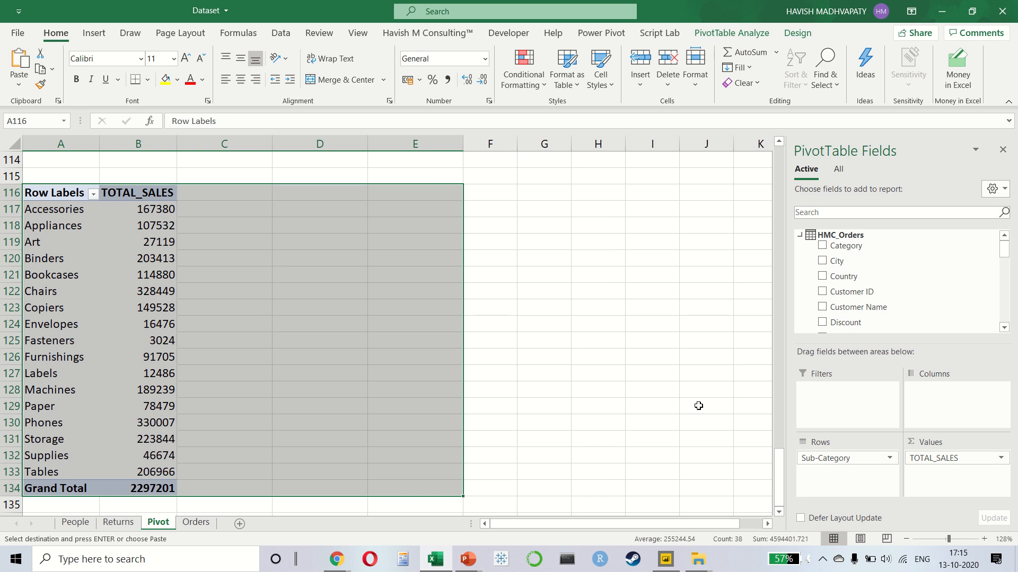
- Add Customer ID as a count to the values of the copied pivot table
{"action": "left_click", "coordinate": [160, 276]}
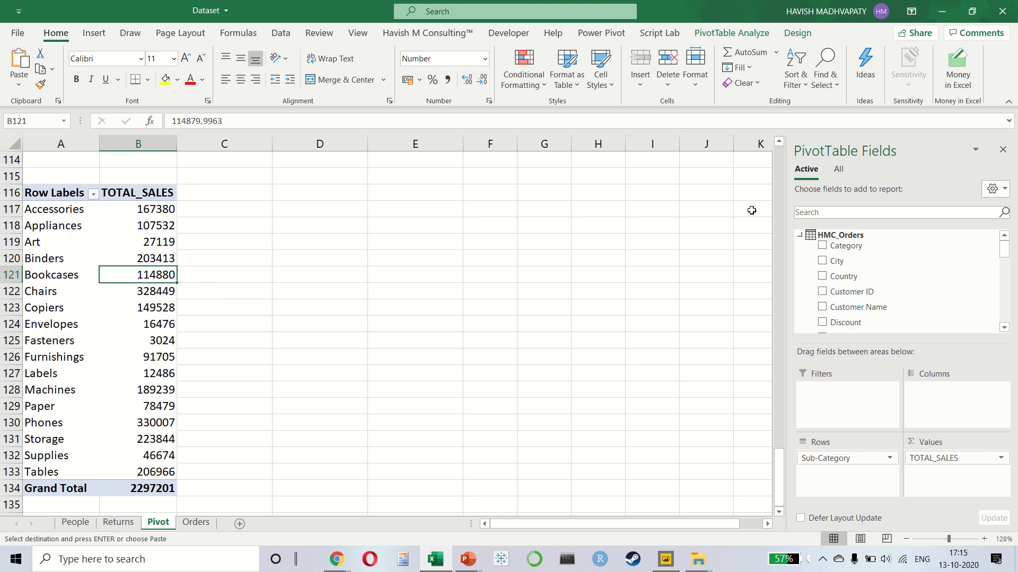
{"action": "left_click_drag", "start_coordinate": [919, 290], "coordinate": [943, 469]}
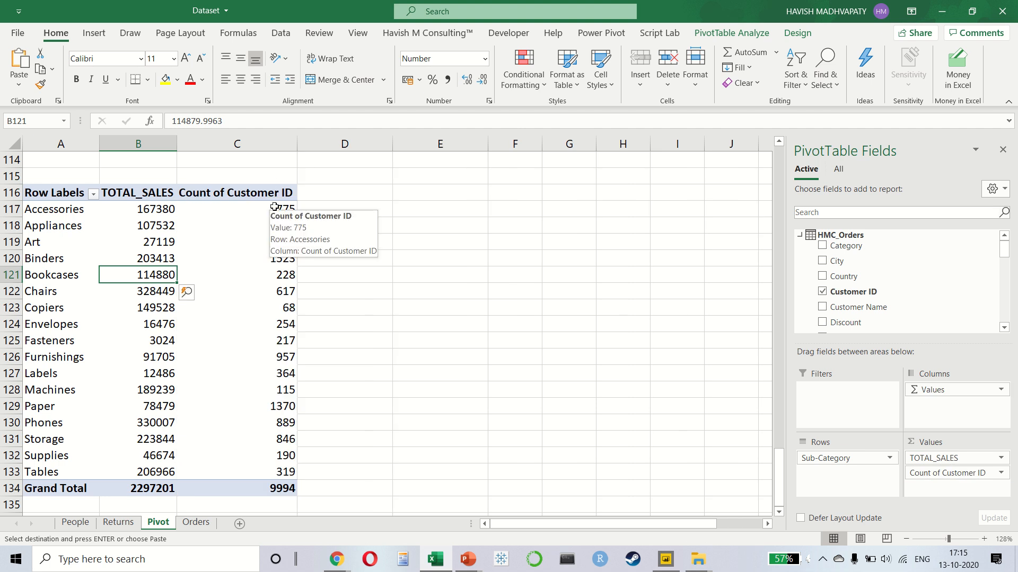
{"action": "left_click", "coordinate": [230, 206]}
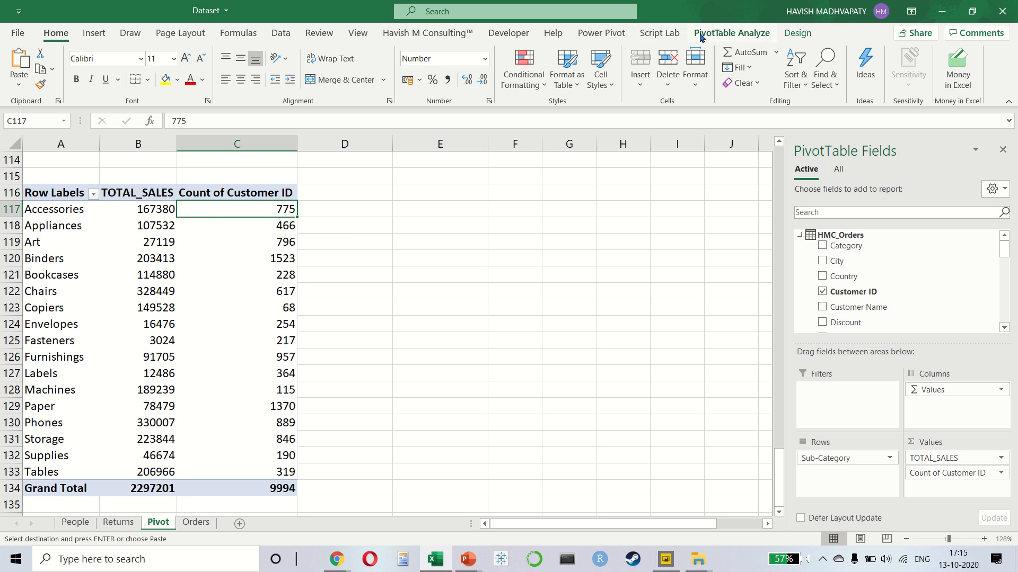
- Create a new Power Pivot measure in the HMC_Orders table and name it DISTINCT CUSTOMERS 01
{"action": "left_click", "coordinate": [600, 33]}
{"action": "left_click", "coordinate": [64, 72]}
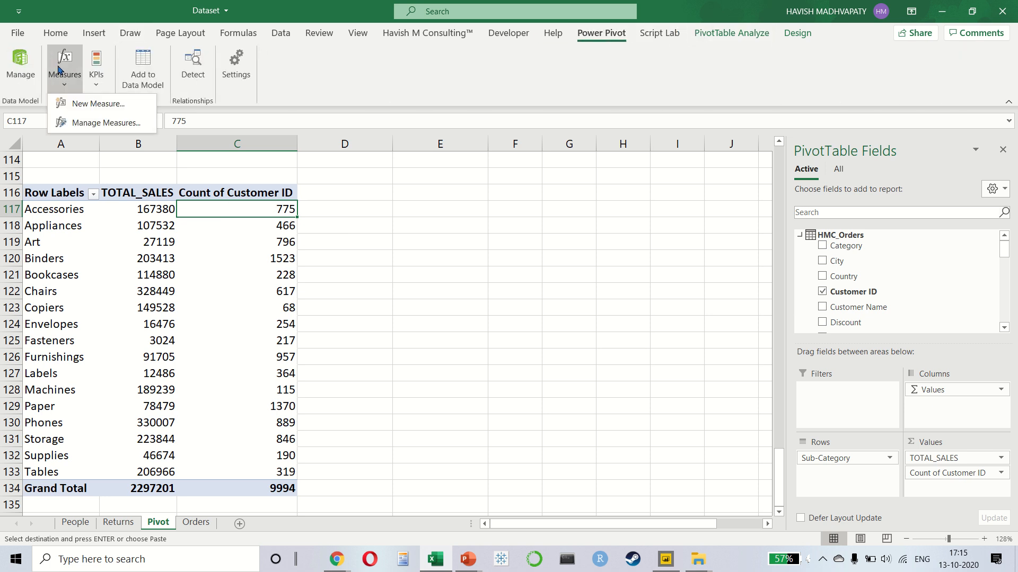
{"action": "left_click", "coordinate": [84, 106]}
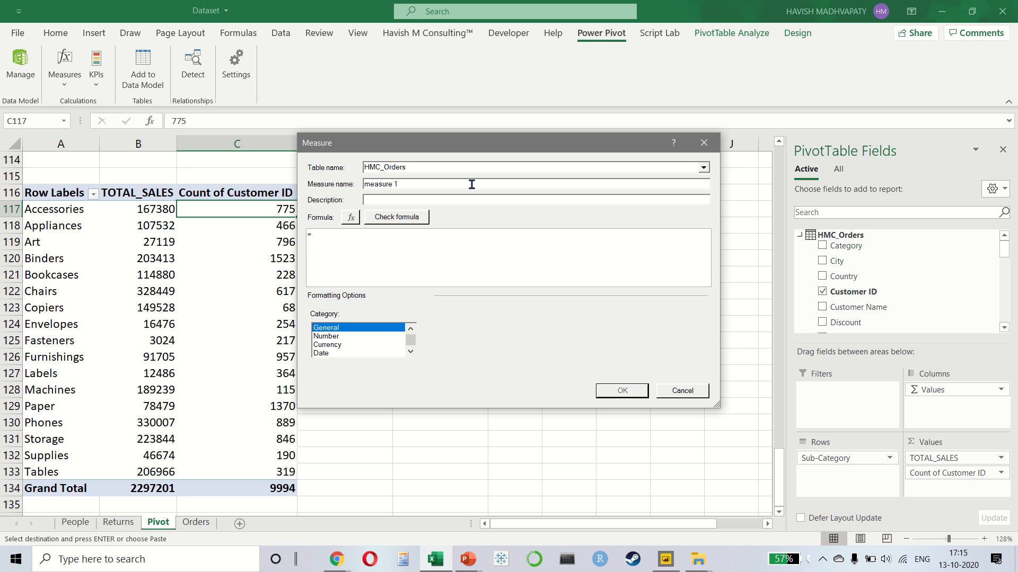
{"action": "left_click_drag", "start_coordinate": [470, 183], "coordinate": [313, 184]}
{"action": "type", "text": "DISTINCT CUSTOMERS 01"}
{"action": "key", "text": "Tab"}
{"action": "key", "text": "Tab"}
{"action": "key", "text": "Tab"}
{"action": "key", "text": "Tab"}
- Enter VALUES(HMC_Orders[Customer Name]) as the formula of the DISTINCT CUSTOMERS 01 measure
{"action": "type", "text": "VALU"}
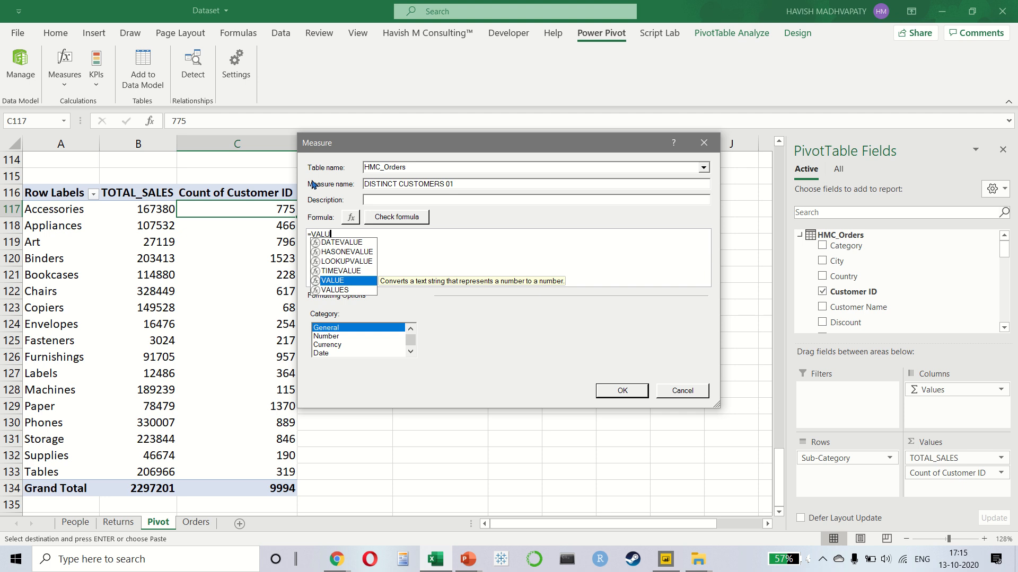
{"action": "key", "text": "Down"}
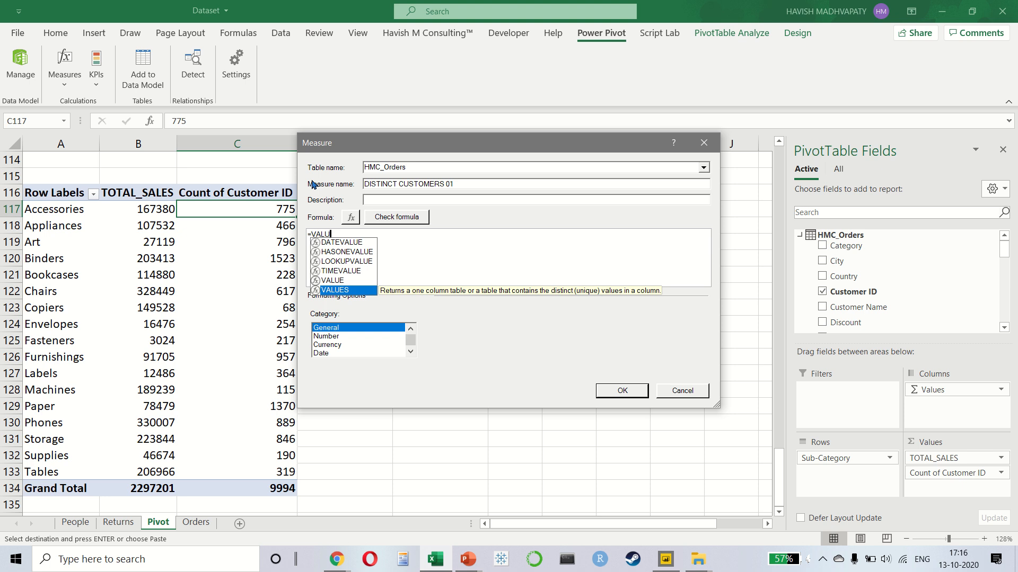
{"action": "key", "text": "Tab"}
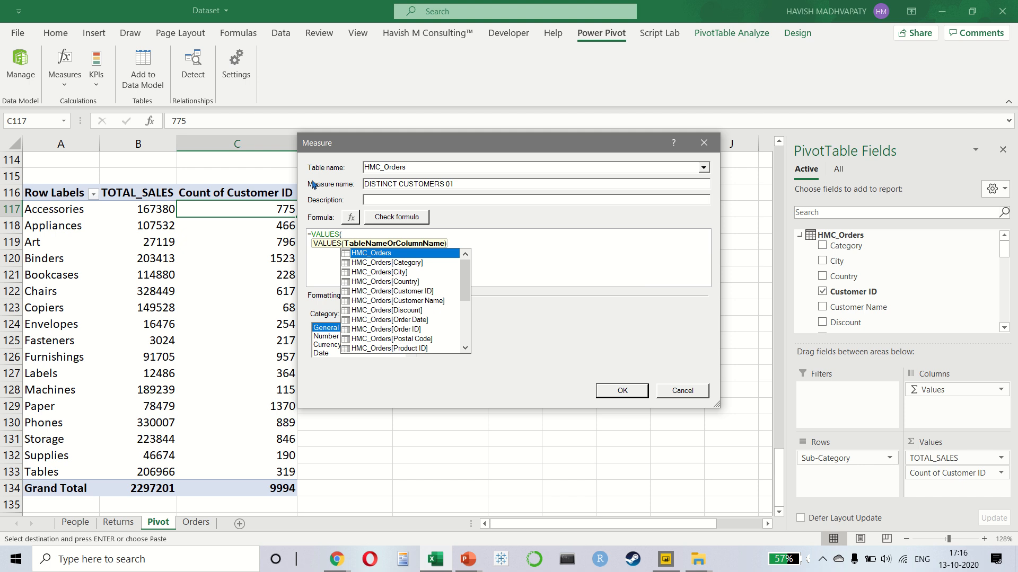
{"action": "type", "text": "CUST"}
{"action": "key", "text": "Down"}
{"action": "key", "text": "Tab"}
{"action": "type", "text": ")"}
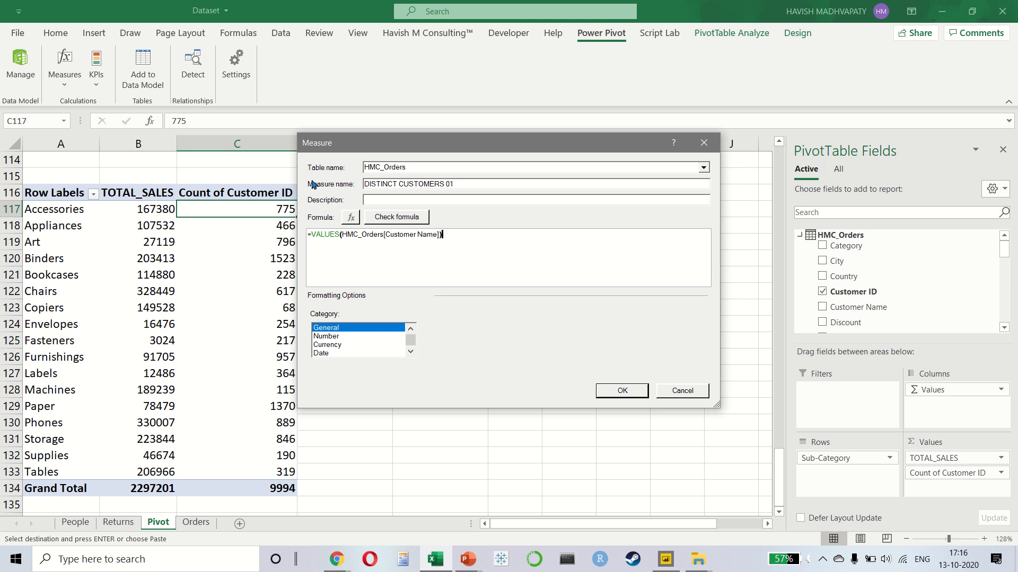
- Wrap the VALUES expression in COUNTROWS and save the DISTINCT CUSTOMERS 01 measure to the pivot table
{"action": "key", "text": "Home"}
{"action": "key", "text": "Right"}
{"action": "type", "text": "COUNT"}
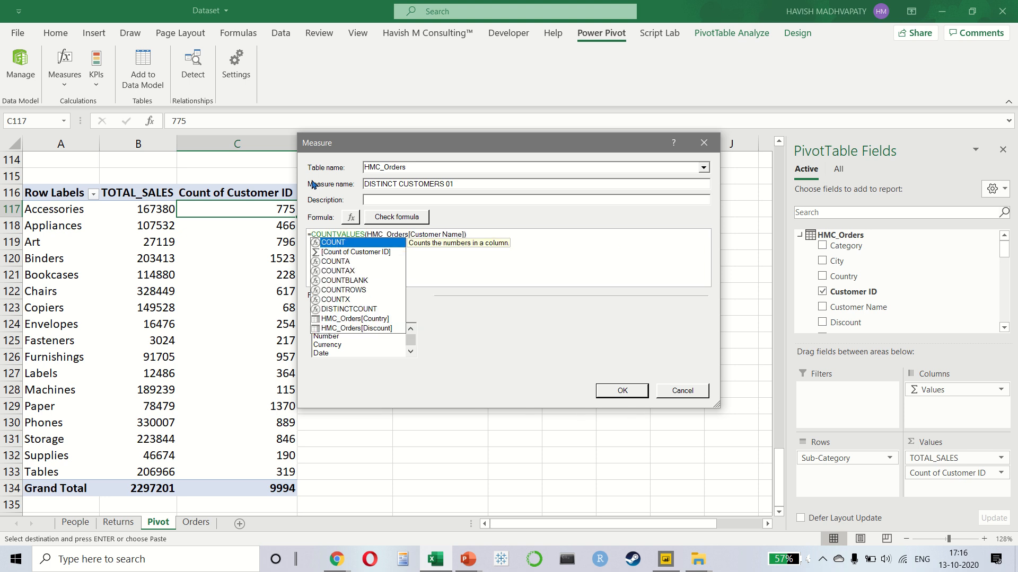
{"action": "type", "text": "ROWS("}
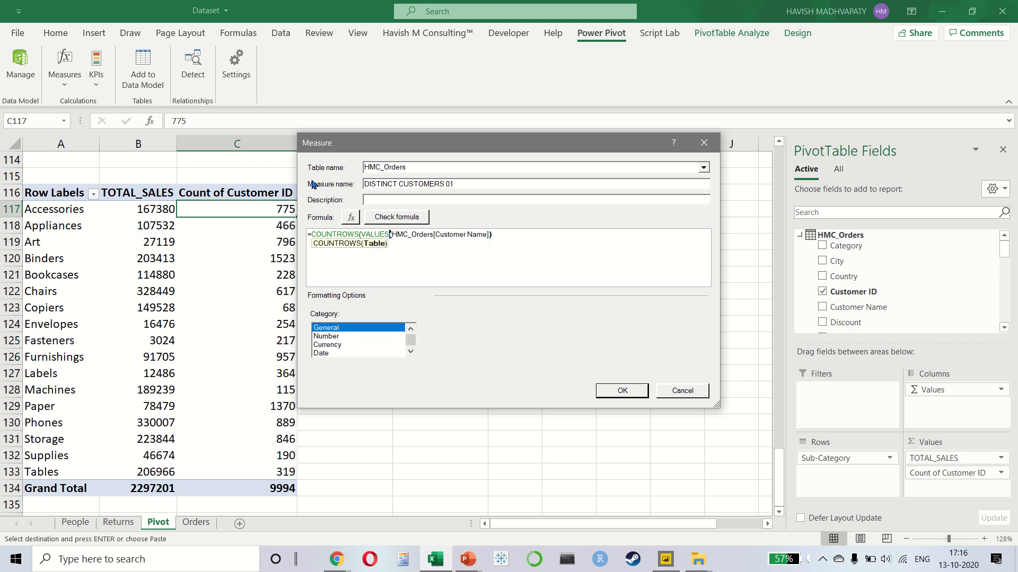
{"action": "key", "text": "Right"}
{"action": "key", "text": "Right"}
{"action": "key", "text": "Right"}
{"action": "key", "text": "Right"}
{"action": "key", "text": "Right"}
{"action": "key", "text": "Right"}
{"action": "key", "text": "Right"}
{"action": "key", "text": "Right"}
{"action": "key", "text": "Right"}
{"action": "key", "text": "Right"}
{"action": "key", "text": "Right"}
{"action": "key", "text": "End"}
{"action": "type", "text": ")"}
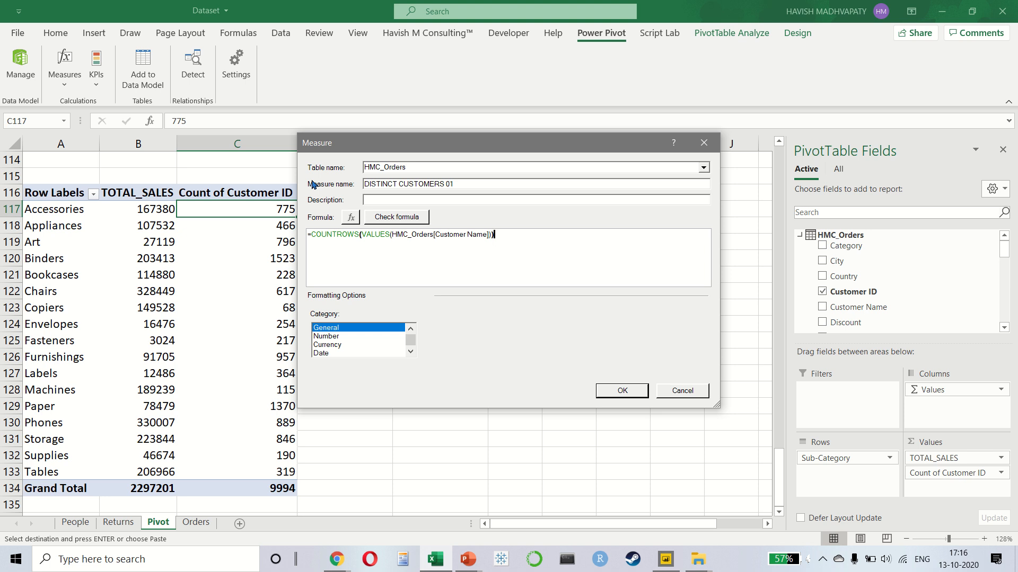
{"action": "left_click", "coordinate": [620, 391]}
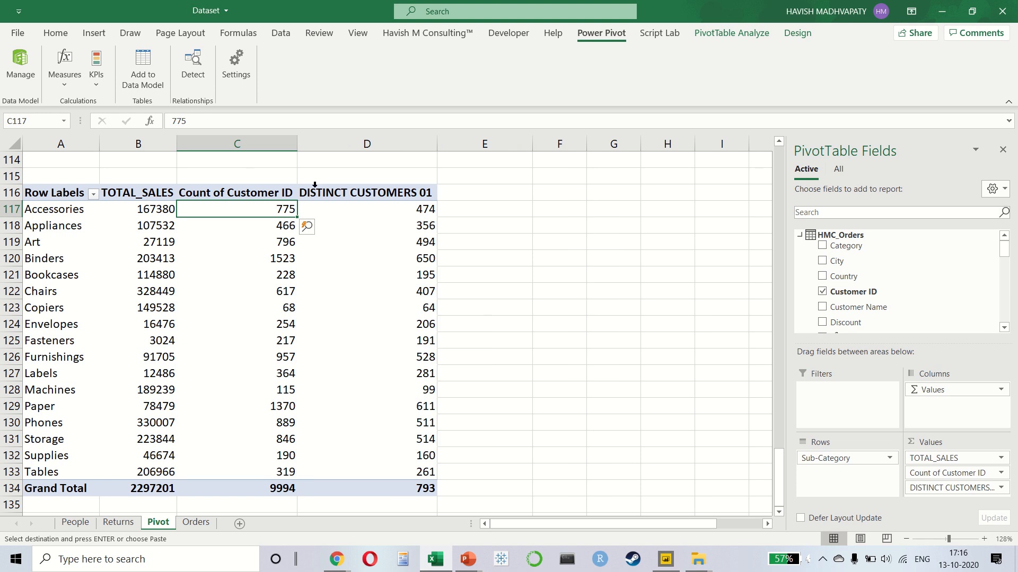
{"action": "left_click", "coordinate": [404, 212]}
{"action": "left_click", "coordinate": [396, 221]}
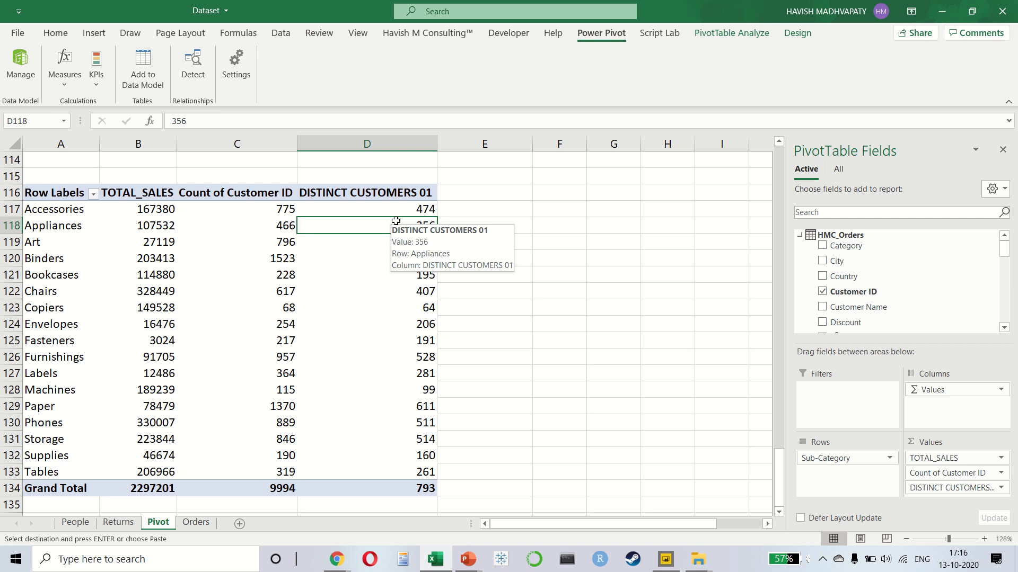
- Create another measure in the HMC_Orders table and name it DISTINCT CUSTOMERS 02
{"action": "left_click", "coordinate": [65, 77]}
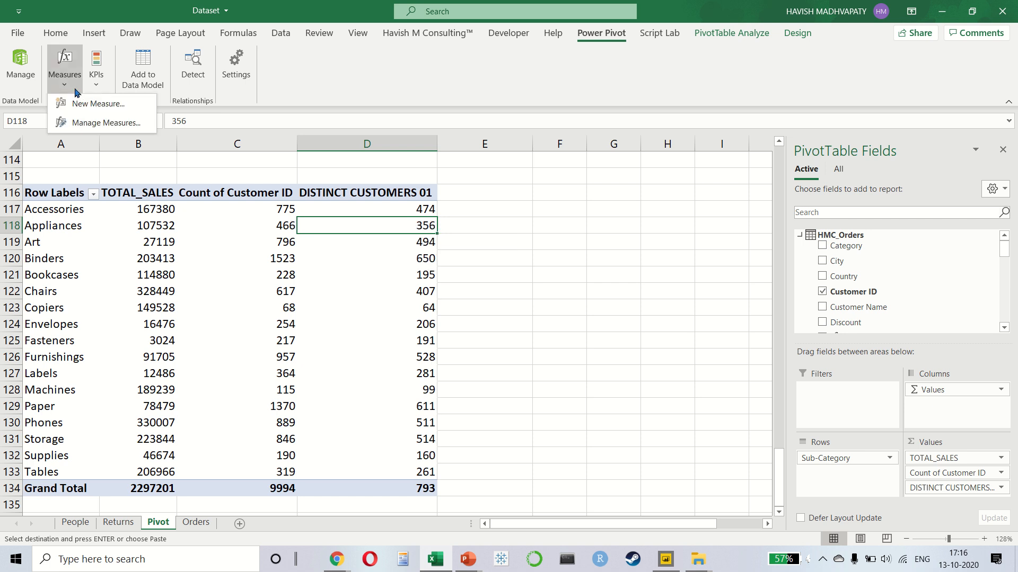
{"action": "left_click", "coordinate": [74, 104]}
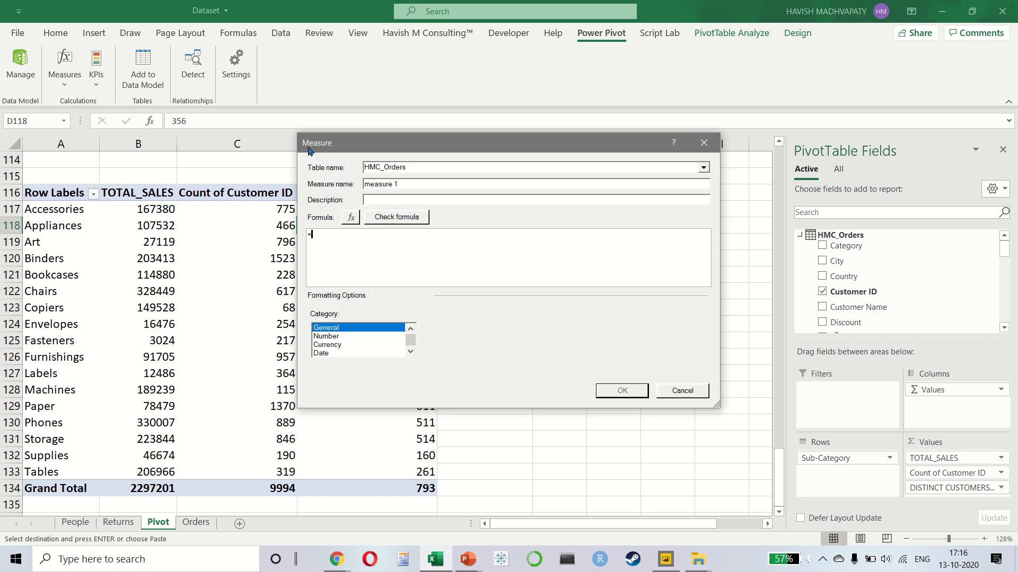
{"action": "double_click", "coordinate": [410, 181]}
{"action": "type", "text": "DISTINCT CUSTOMERS 02"}
{"action": "key", "text": "Tab"}
{"action": "key", "text": "Tab"}
{"action": "key", "text": "Tab"}
{"action": "key", "text": "Tab"}
- Set the DISTINCT CUSTOMERS 02 formula to DISTINCTCOUNT(HMC_Orders[Customer Name]) and save the measure
{"action": "type", "text": "DISTINCTCOUNT("}
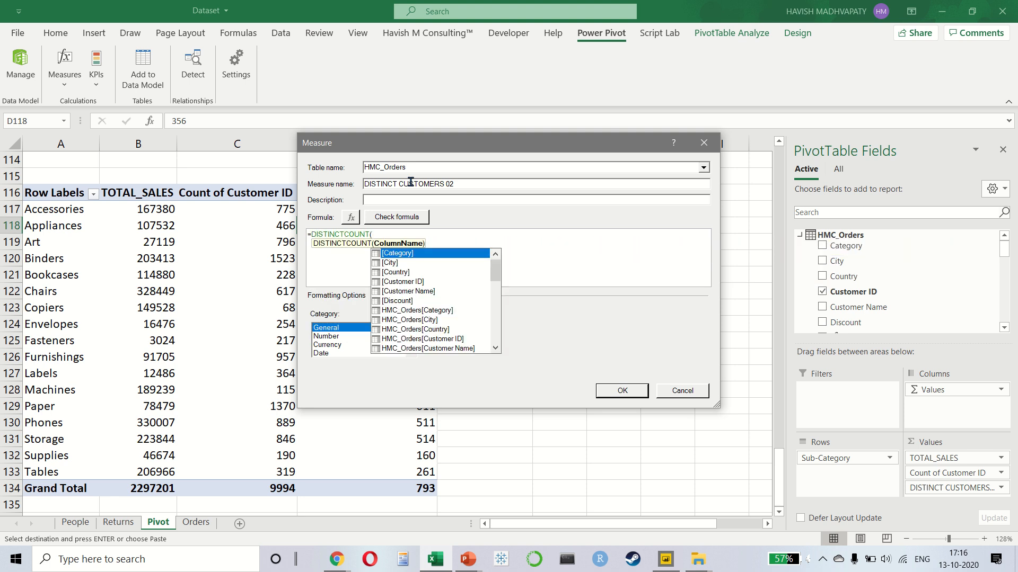
{"action": "type", "text": "CUST"}
{"action": "key", "text": "Down"}
{"action": "key", "text": "Down"}
{"action": "key", "text": "Down"}
{"action": "key", "text": "Tab"}
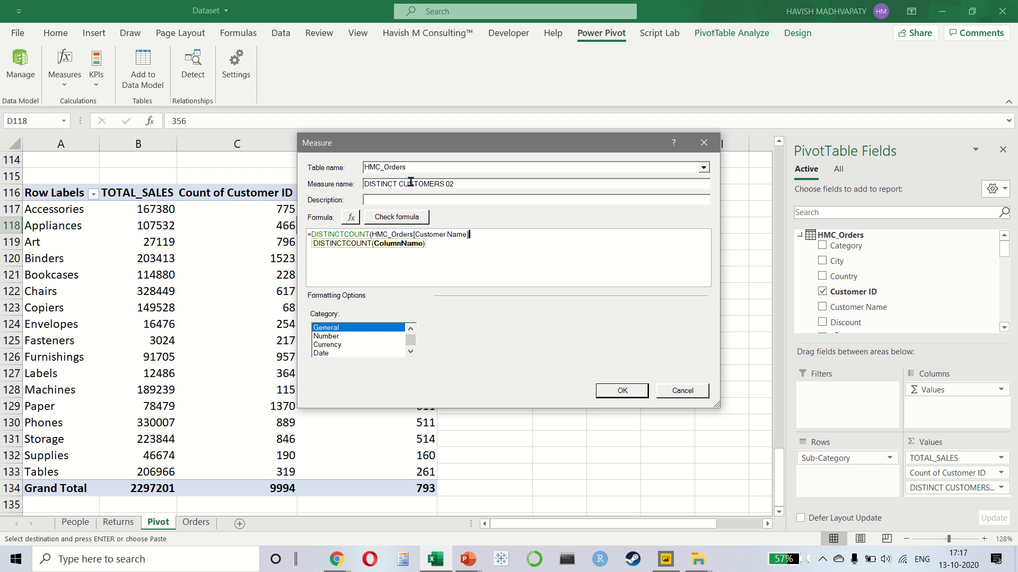
{"action": "type", "text": ")"}
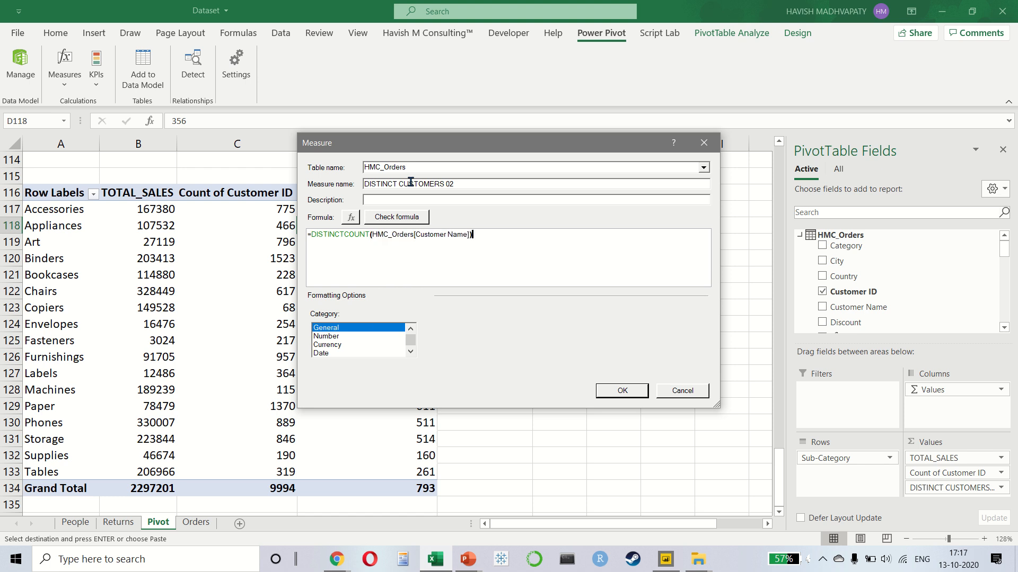
{"action": "left_click", "coordinate": [622, 391]}
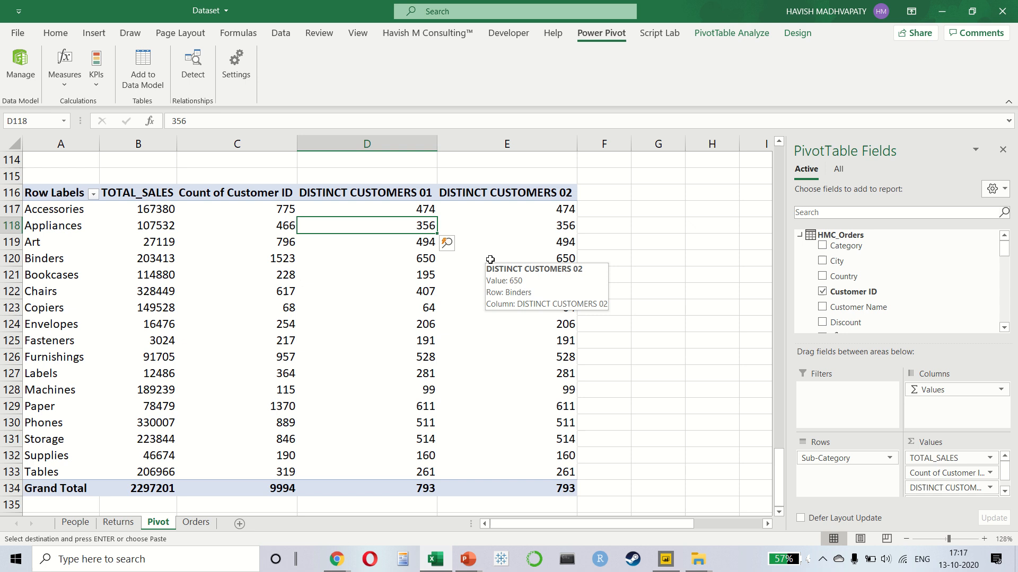
- Compare the formulas of the two DISTINCT CUSTOMERS measures in the list of existing measures
{"action": "left_click", "coordinate": [64, 71]}
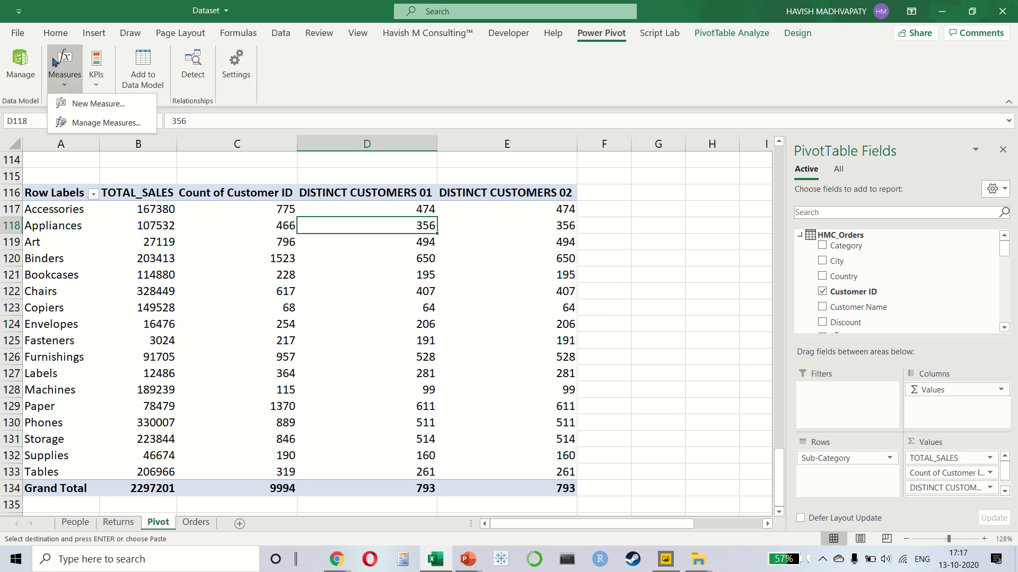
{"action": "left_click", "coordinate": [117, 130]}
{"action": "left_click", "coordinate": [391, 186]}
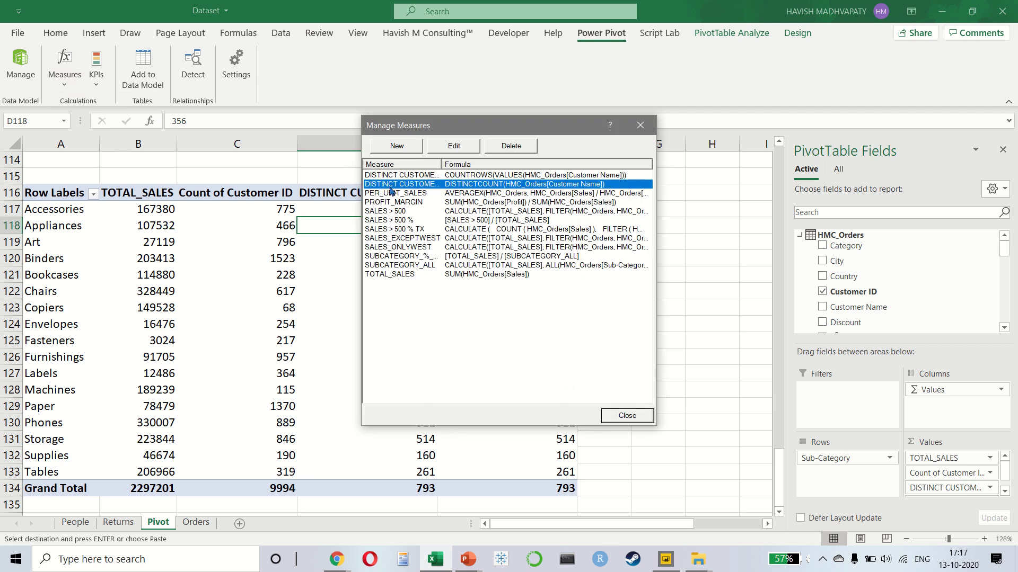
{"action": "left_click", "coordinate": [385, 175]}
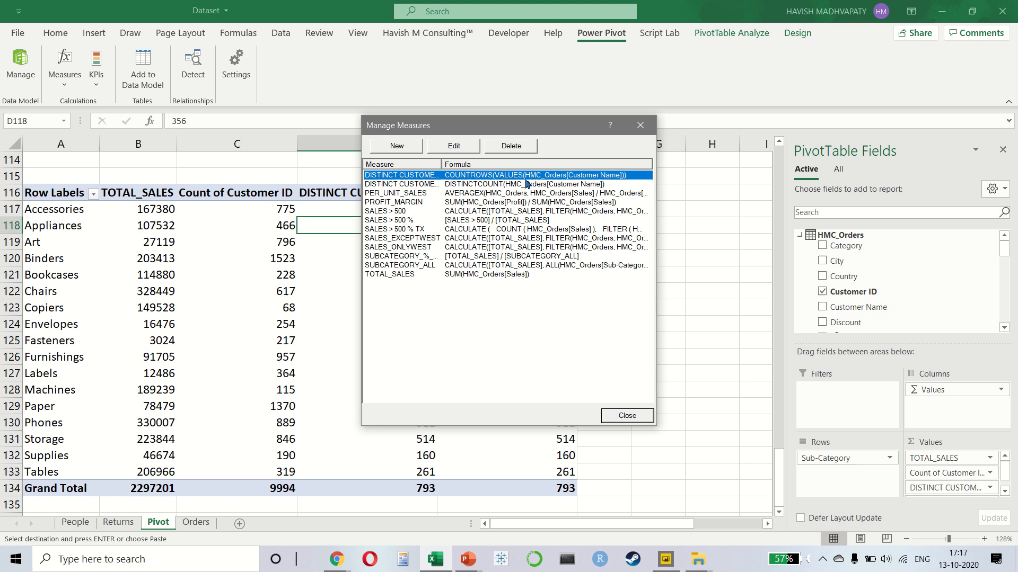
{"action": "left_click", "coordinate": [641, 125]}
{"action": "left_click", "coordinate": [520, 227]}
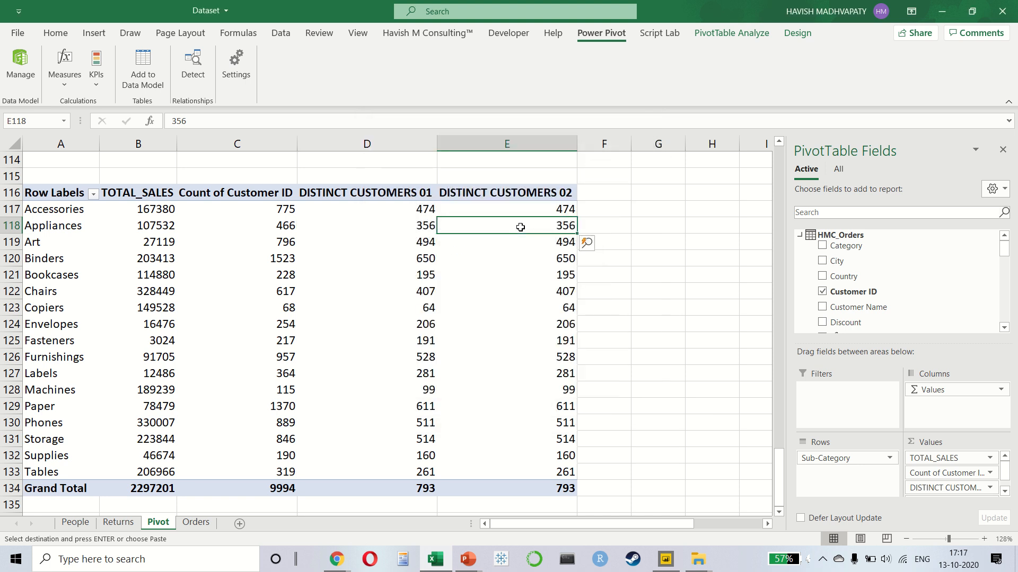
- Create a new measure in the HMC_Orders table and name it AVERAGE TX PER CUSTOMER
{"action": "left_click", "coordinate": [60, 87]}
{"action": "left_click", "coordinate": [92, 105]}
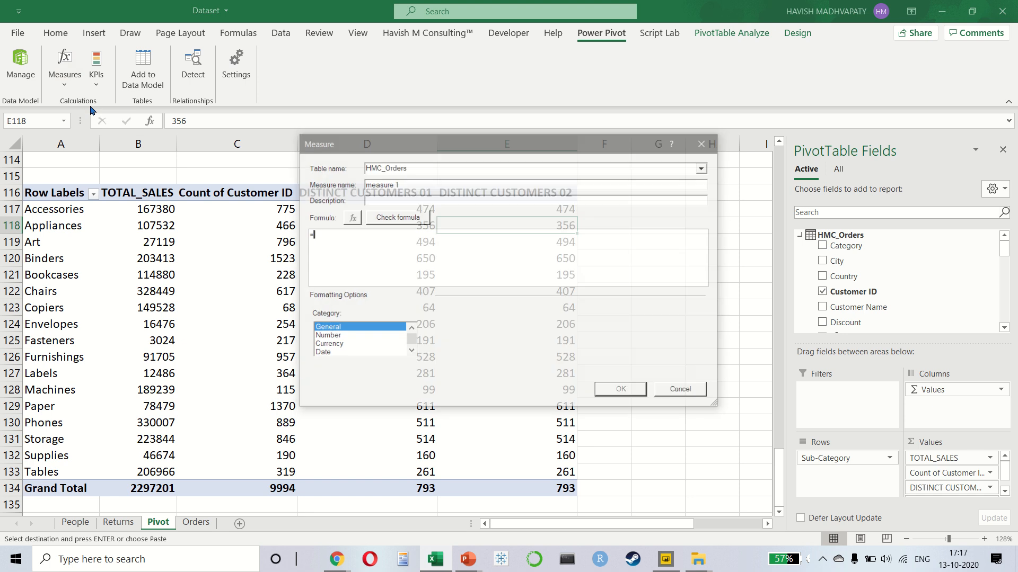
{"action": "left_click", "coordinate": [408, 188]}
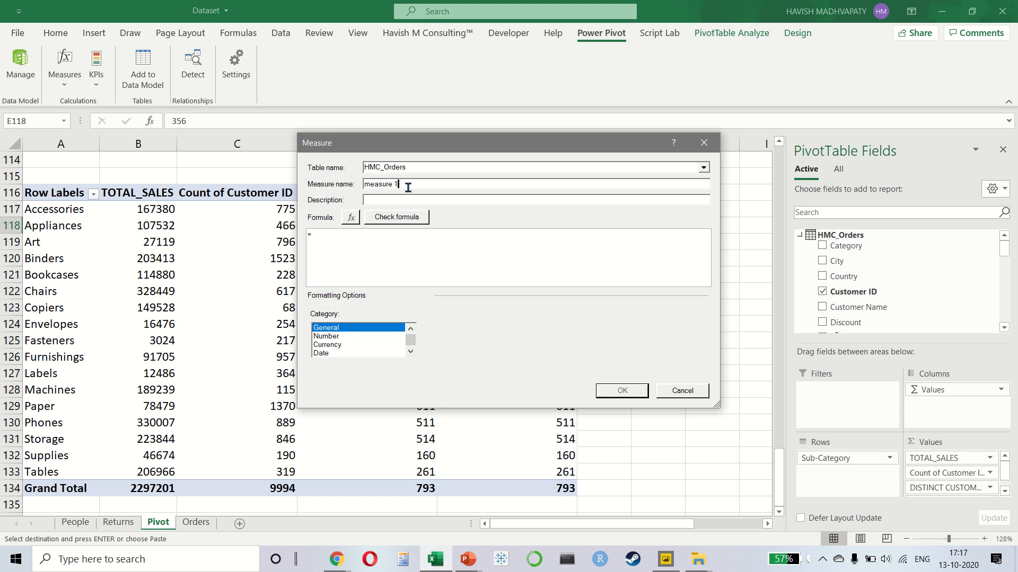
{"action": "key", "text": "shift+Home"}
{"action": "type", "text": "AVERAGE TX PER CUSTOMER"}
{"action": "key", "text": "Tab"}
{"action": "key", "text": "Tab"}
{"action": "key", "text": "Tab"}
{"action": "key", "text": "Tab"}
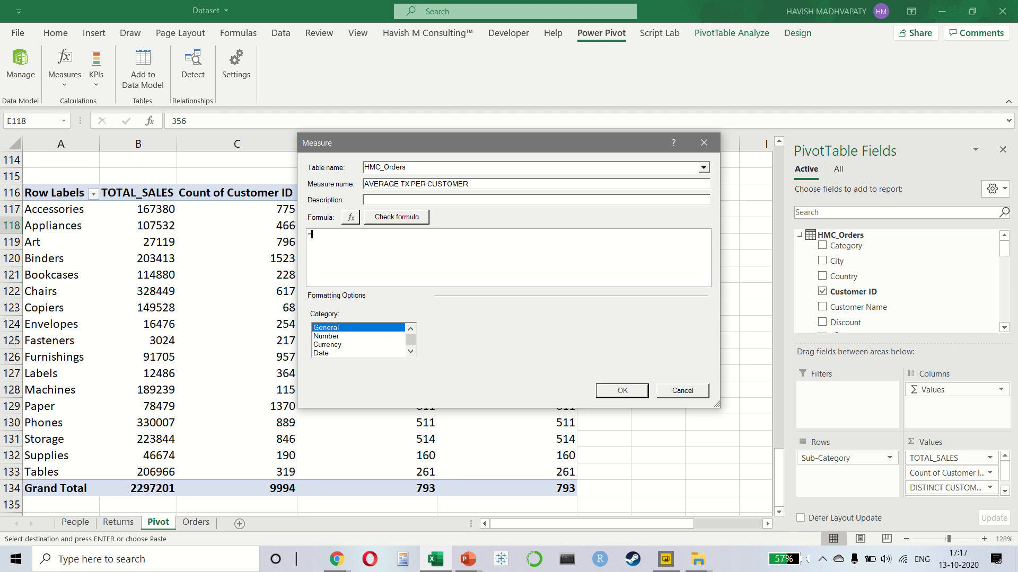
- Start the AVERAGE TX PER CUSTOMER formula with a COUNT of the [Customer ID] column
{"action": "type", "text": "COU"}
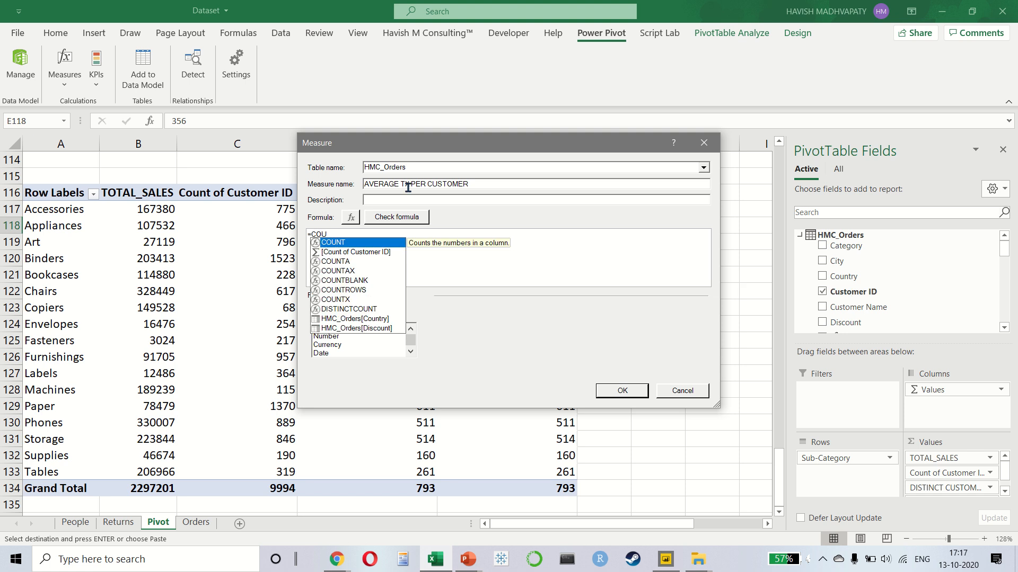
{"action": "key", "text": "Tab"}
{"action": "type", "text": "CUST"}
{"action": "key", "text": "Tab"}
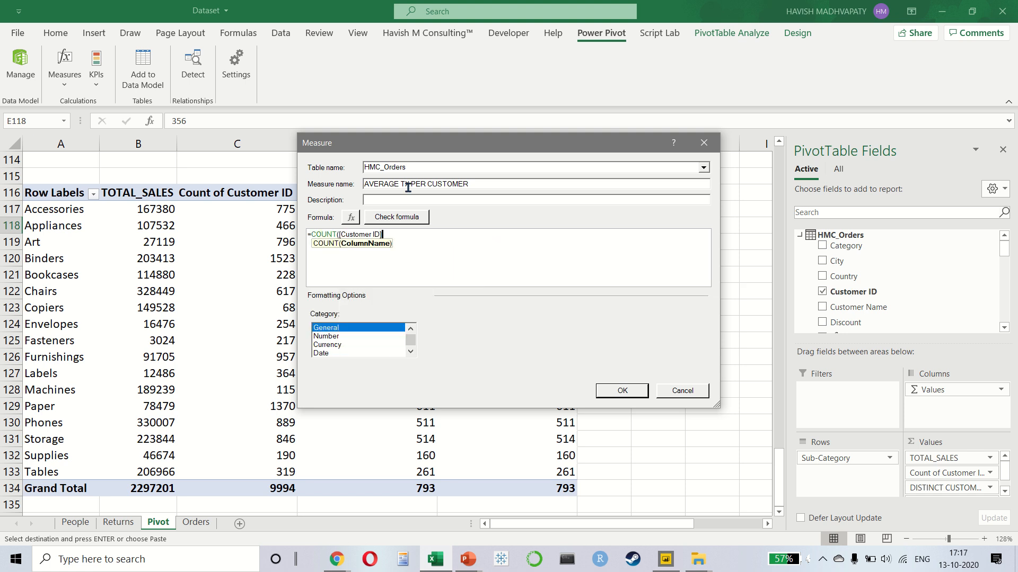
- Close the COUNT and divide it by DISTINCTCOUNT(HMC_Orders[Customer ID]) in the measure formula
{"action": "type", "text": ") / DISTIN"}
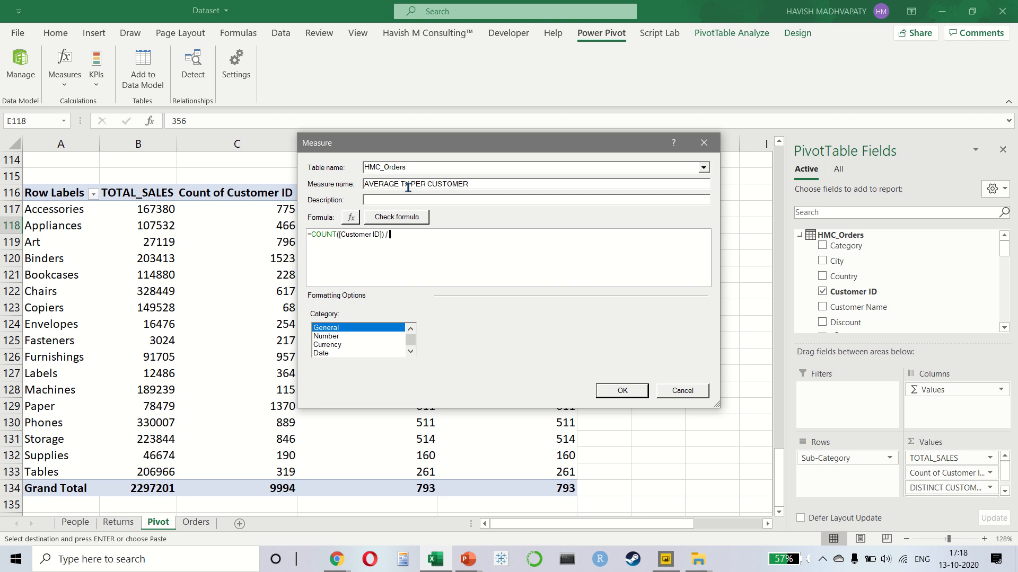
{"action": "key", "text": "Down"}
{"action": "key", "text": "Down"}
{"action": "key", "text": "Down"}
{"action": "key", "text": "Tab"}
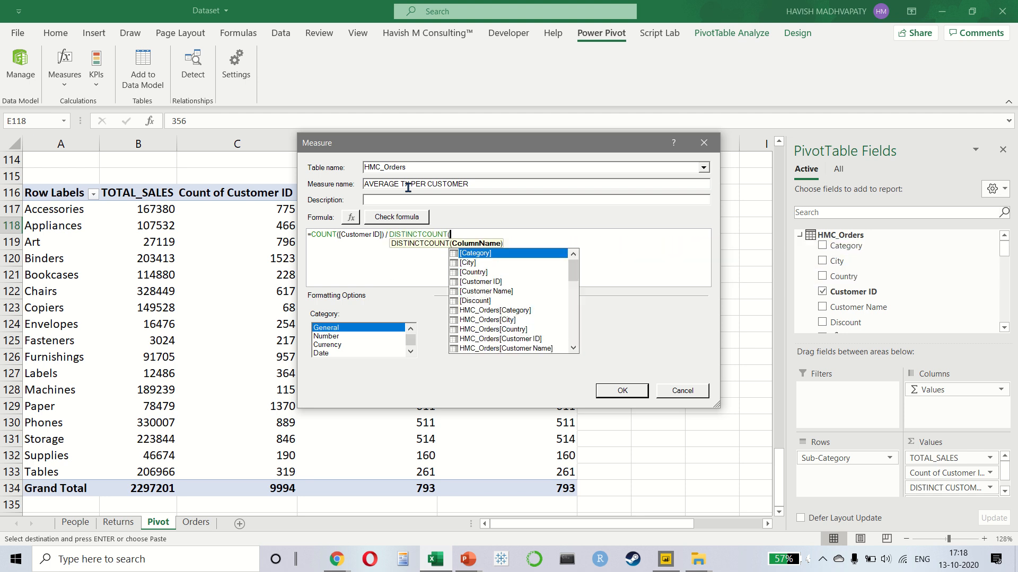
{"action": "type", "text": "CUST"}
{"action": "key", "text": "Down"}
{"action": "key", "text": "Down"}
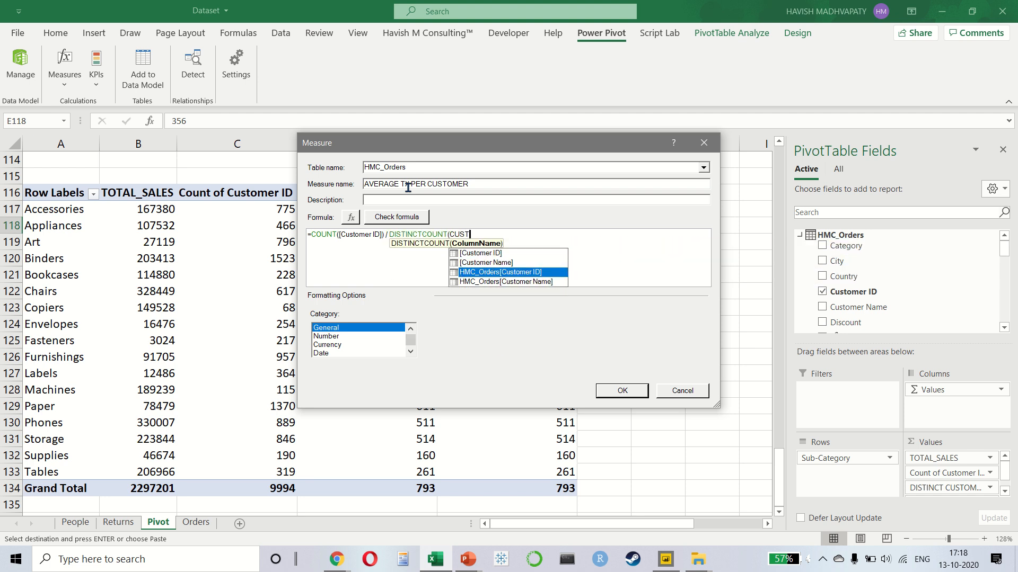
{"action": "key", "text": "Tab"}
{"action": "type", "text": ")"}
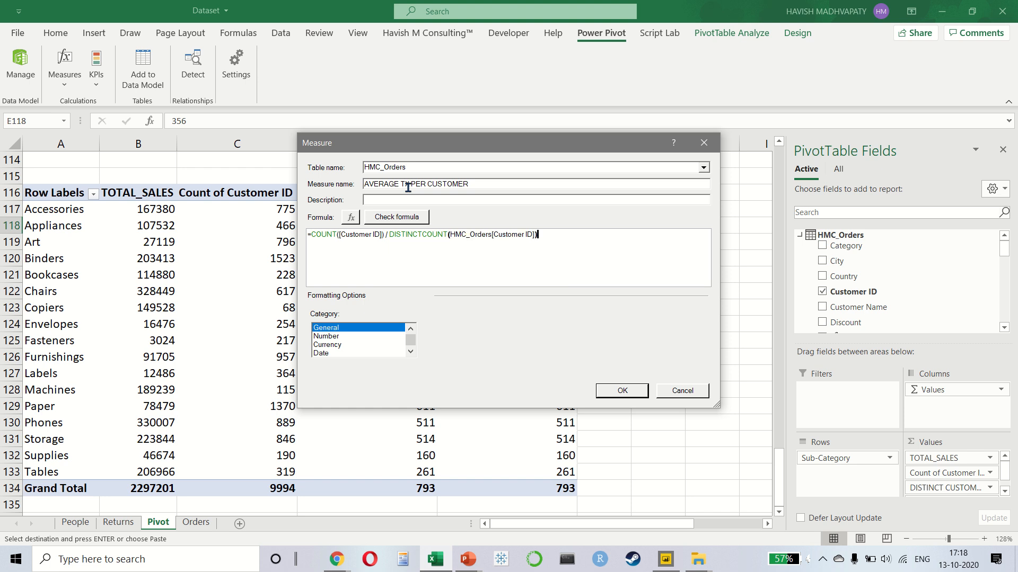
- Replace the [Customer ID] argument inside COUNT with the table-qualified column HMC_Orders[Customer ID]
{"action": "key", "text": "ctrl+Left"}
{"action": "key", "text": "ctrl+Left"}
{"action": "key", "text": "ctrl+Left"}
{"action": "key", "text": "ctrl+Left"}
{"action": "key", "text": "ctrl+Left"}
{"action": "key", "text": "ctrl+Left"}
{"action": "key", "text": "ctrl+Left"}
{"action": "key", "text": "ctrl+Left"}
{"action": "key", "text": "ctrl+Left"}
{"action": "key", "text": "ctrl+Left"}
{"action": "key", "text": "ctrl+Right"}
{"action": "key", "text": "ctrl+Right"}
{"action": "key", "text": "ctrl+Right"}
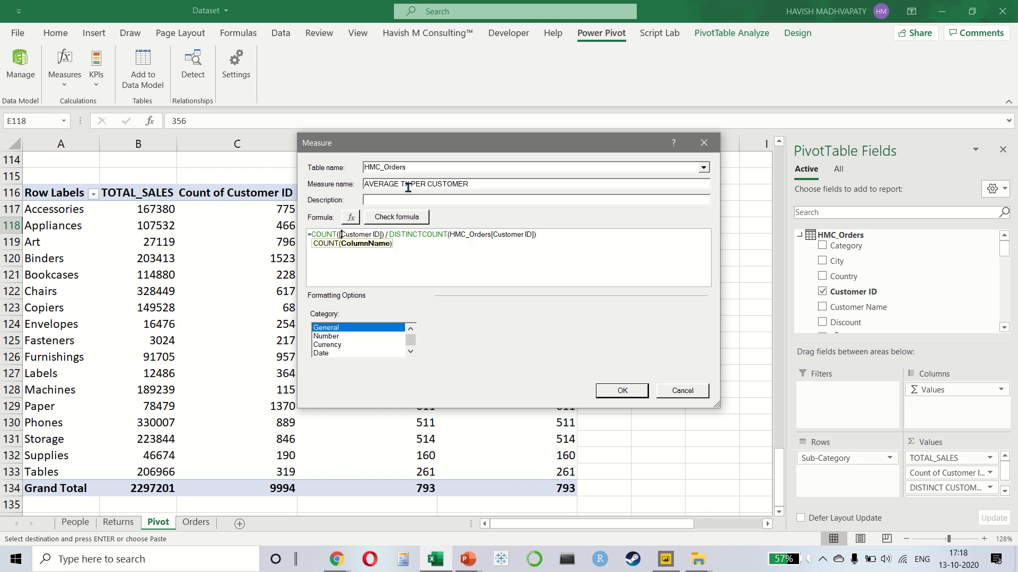
{"action": "type", "text": "hM"}
{"action": "key", "text": "BackSpace"}
{"action": "key", "text": "BackSpace"}
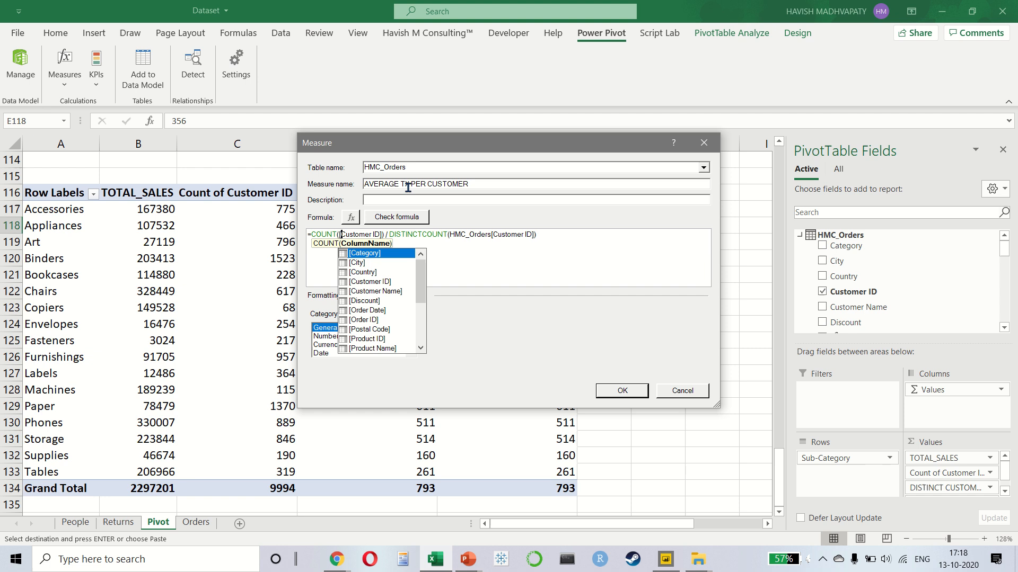
{"action": "key", "text": "Down"}
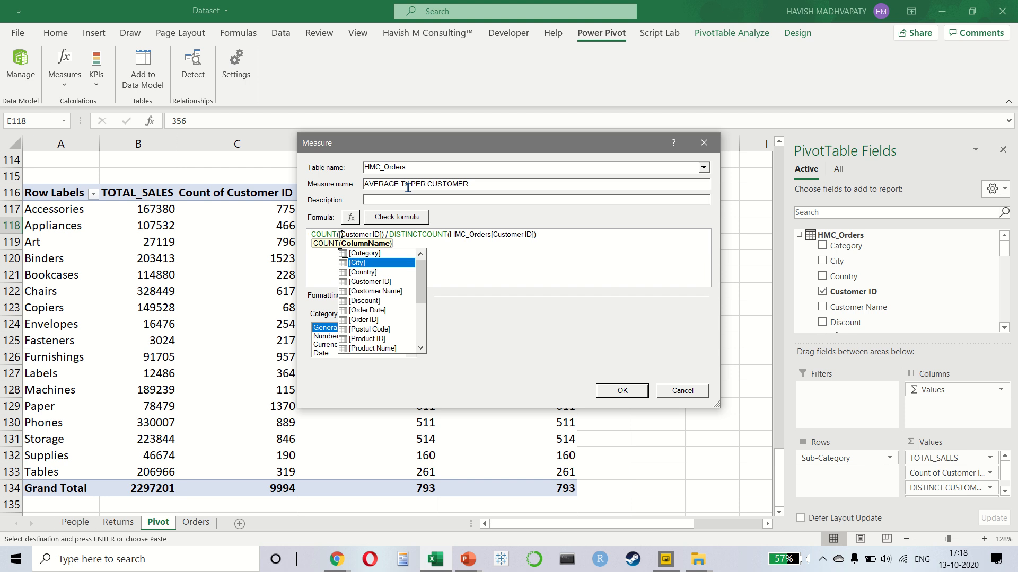
{"action": "key", "text": "Delete"}
{"action": "key", "text": "Delete"}
{"action": "key", "text": "Delete"}
{"action": "key", "text": "Delete"}
{"action": "key", "text": "Delete"}
{"action": "key", "text": "Delete"}
{"action": "key", "text": "Delete"}
{"action": "key", "text": "Delete"}
{"action": "key", "text": "Delete"}
{"action": "key", "text": "Delete"}
{"action": "key", "text": "Delete"}
{"action": "key", "text": "Delete"}
{"action": "type", "text": "HM"}
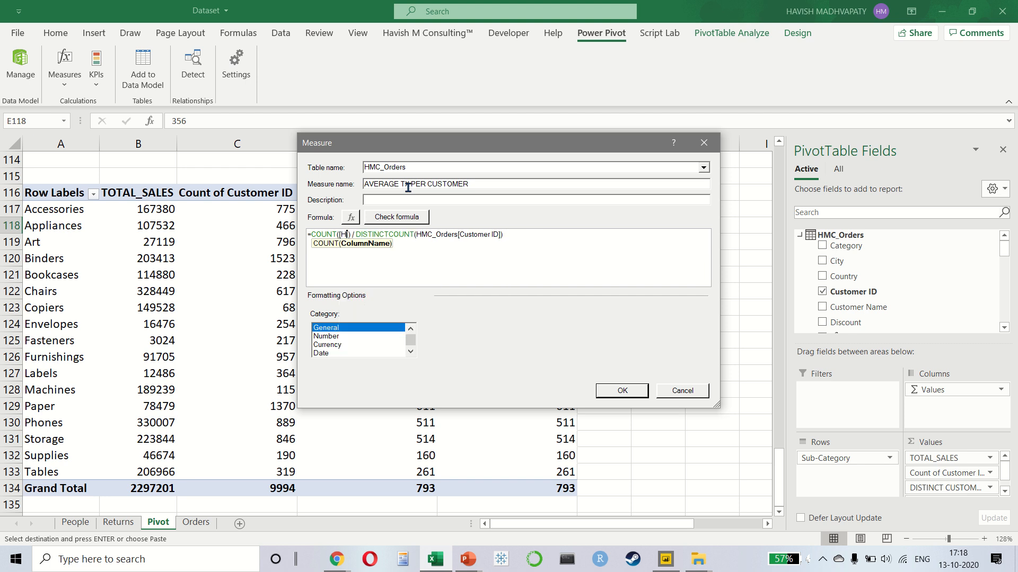
{"action": "key", "text": "BackSpace"}
{"action": "key", "text": "BackSpace"}
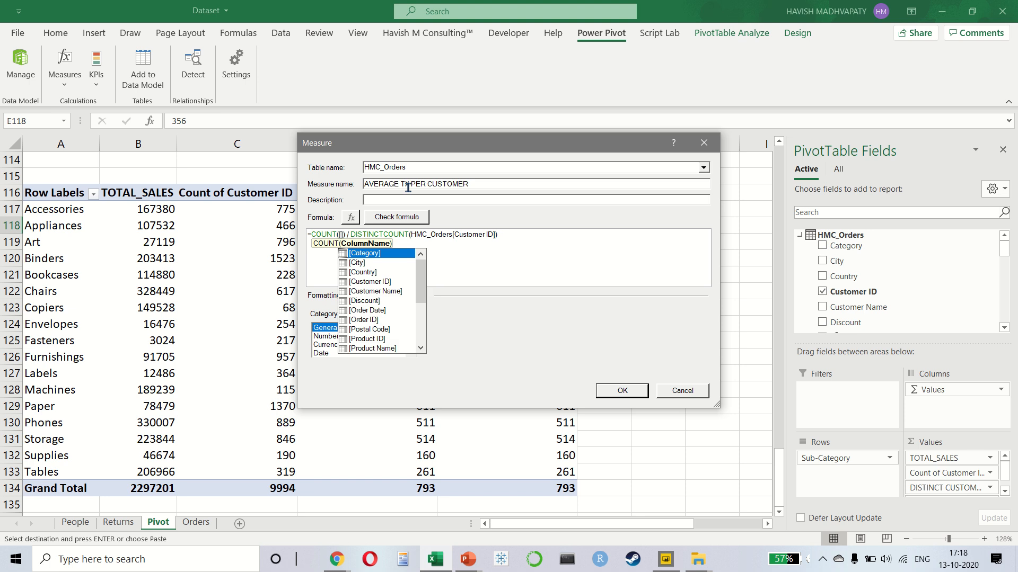
{"action": "type", "text": "CUS"}
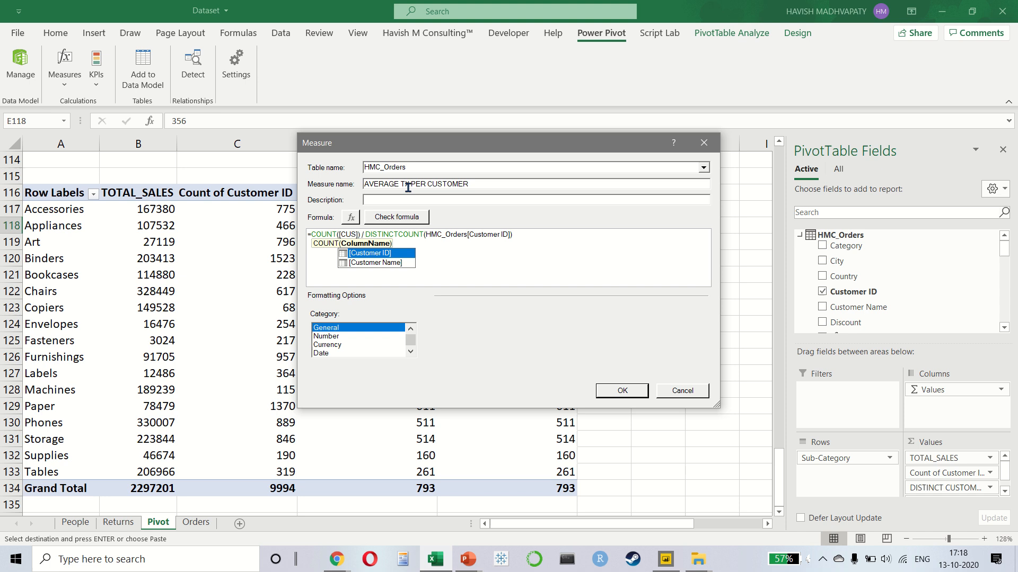
{"action": "key", "text": "BackSpace"}
{"action": "key", "text": "BackSpace"}
{"action": "key", "text": "BackSpace"}
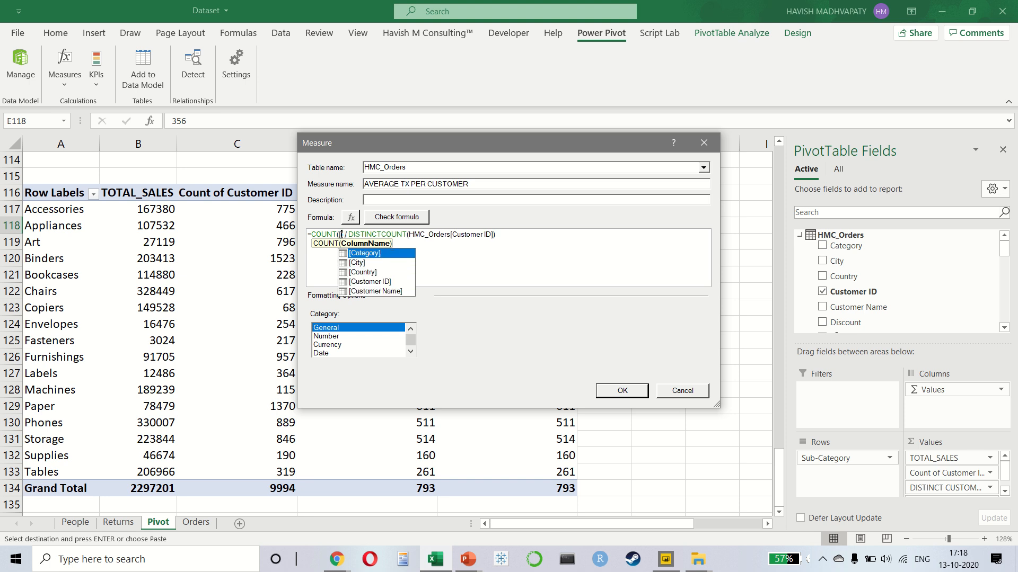
{"action": "key", "text": "BackSpace"}
{"action": "type", "text": "CUST"}
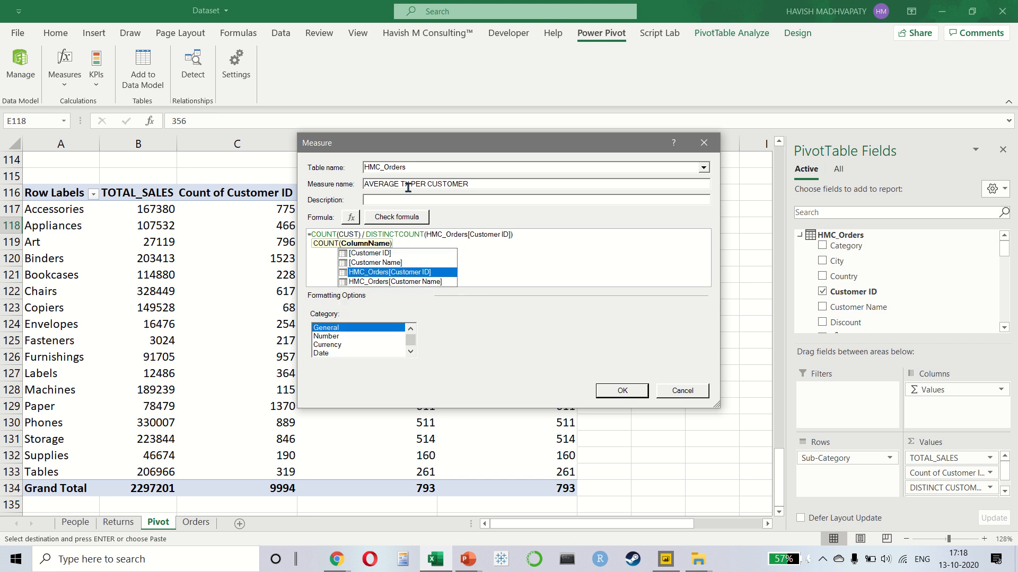
{"action": "key", "text": "Tab"}
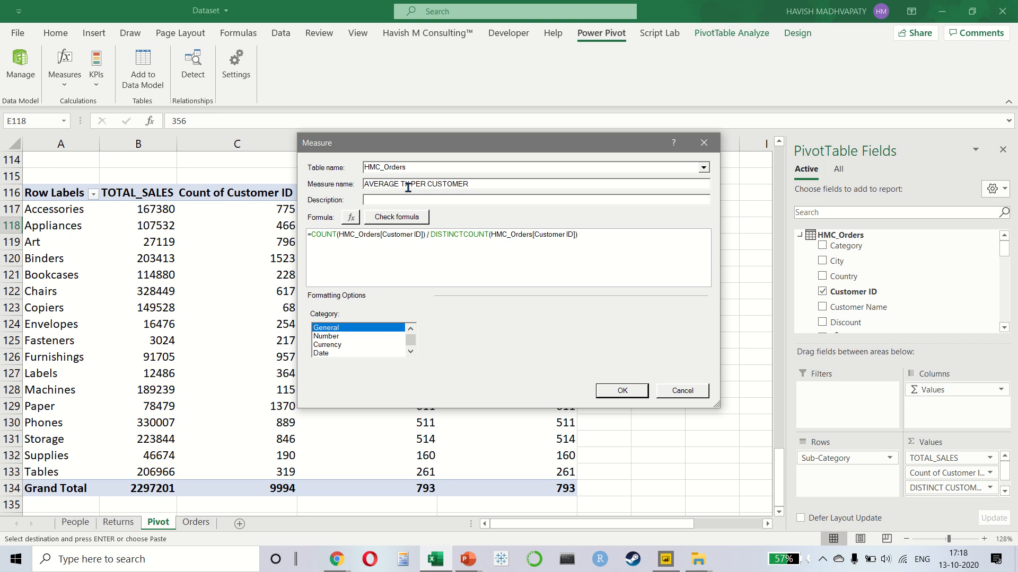
- Finish the formula and save the AVERAGE TX PER CUSTOMER measure
{"action": "key", "text": "Right"}
{"action": "key", "text": "Right"}
{"action": "key", "text": "Right"}
{"action": "key", "text": "Right"}
{"action": "key", "text": "Right"}
{"action": "key", "text": "Right"}
{"action": "key", "text": "Right"}
{"action": "key", "text": "Right"}
{"action": "key", "text": "Right"}
{"action": "key", "text": "Right"}
{"action": "key", "text": "Right"}
{"action": "key", "text": "Right"}
{"action": "key", "text": "Right"}
{"action": "key", "text": "Right"}
{"action": "key", "text": "Right"}
{"action": "key", "text": "Right"}
{"action": "key", "text": "Right"}
{"action": "key", "text": "Right"}
{"action": "key", "text": "Right"}
{"action": "key", "text": "Right"}
{"action": "left_click", "coordinate": [632, 391]}
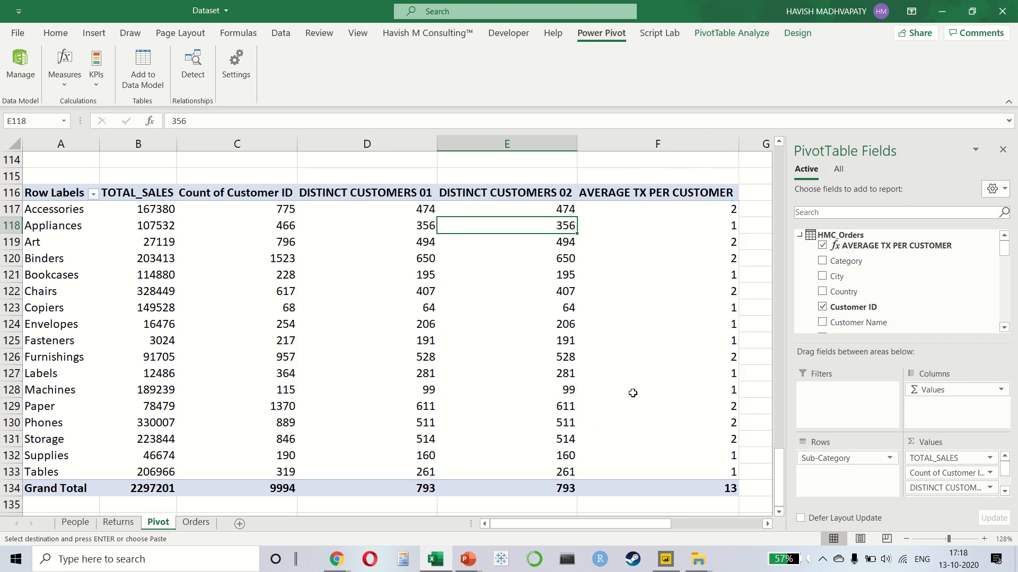
- Show the AVERAGE TX PER CUSTOMER values, including the Grand Total, with two decimal places
{"action": "left_click_drag", "start_coordinate": [671, 210], "coordinate": [681, 488]}
{"action": "left_click", "coordinate": [71, 35]}
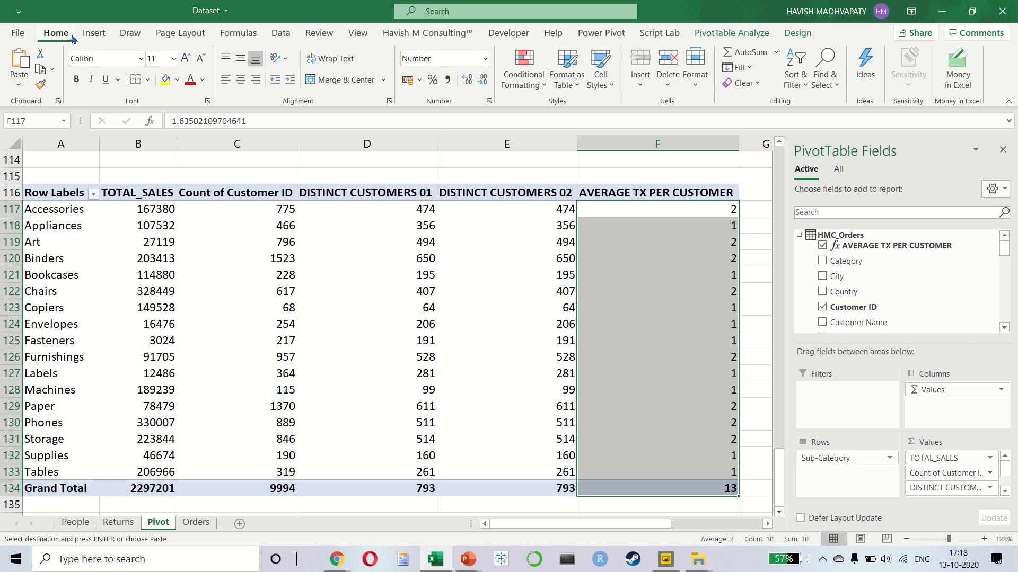
{"action": "left_click", "coordinate": [466, 81]}
{"action": "left_click", "coordinate": [465, 87]}
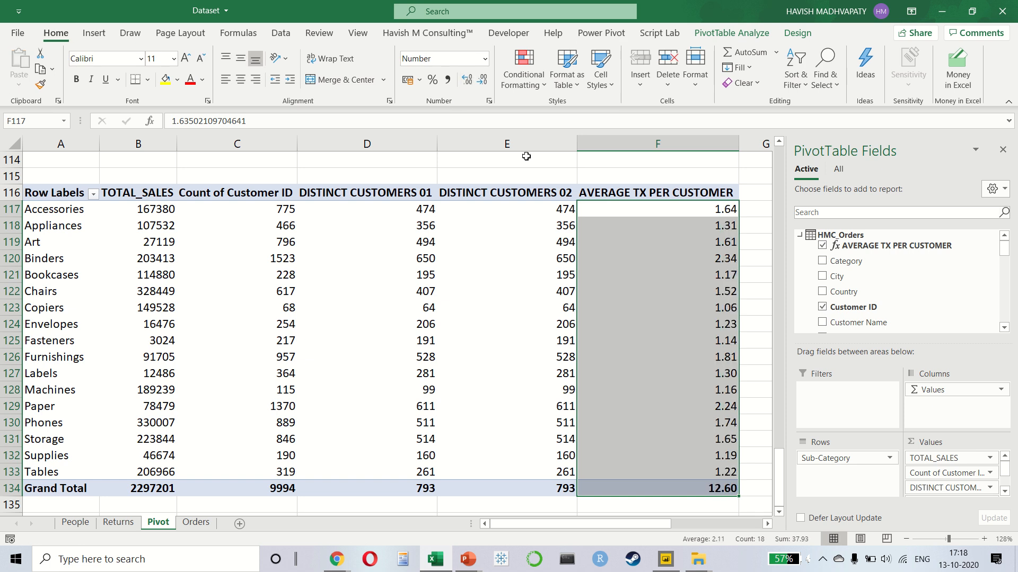
- Check the Accessories average against its Count of Customer ID and its DISTINCT CUSTOMERS 01 value
{"action": "left_click", "coordinate": [624, 241]}
{"action": "left_click", "coordinate": [598, 213]}
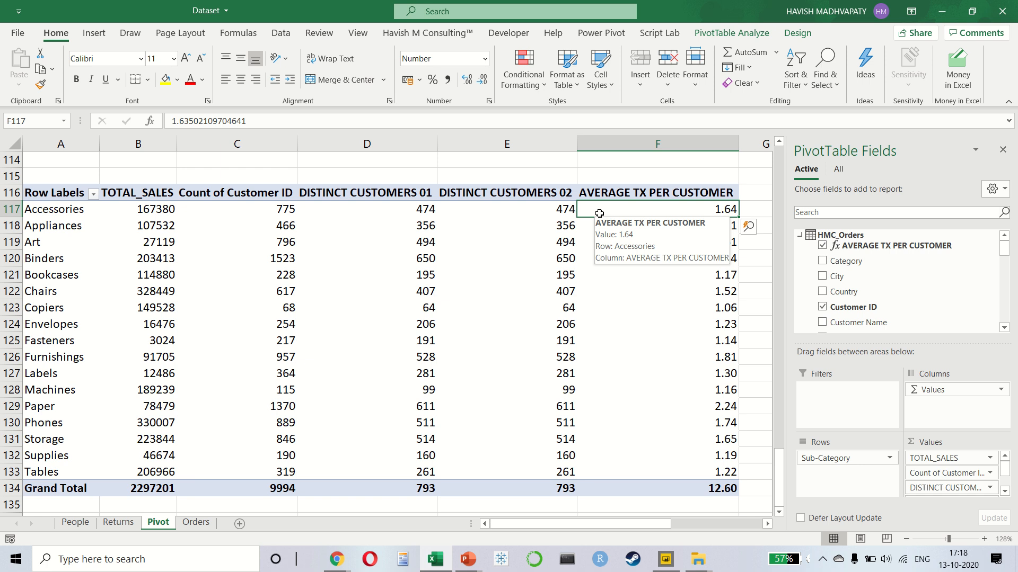
{"action": "left_click", "coordinate": [248, 208]}
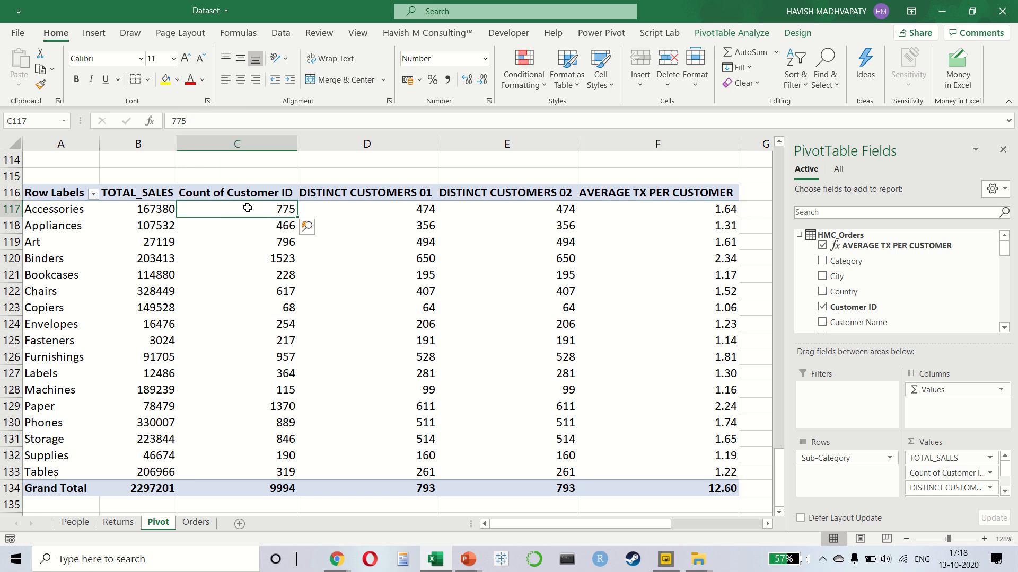
{"action": "left_click", "coordinate": [378, 209]}
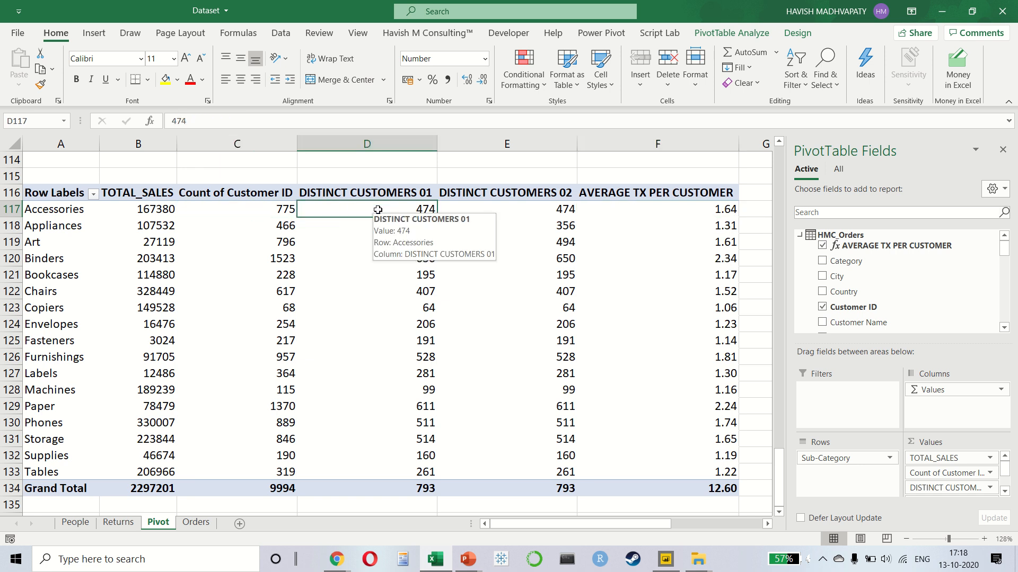
{"action": "left_click", "coordinate": [277, 213]}
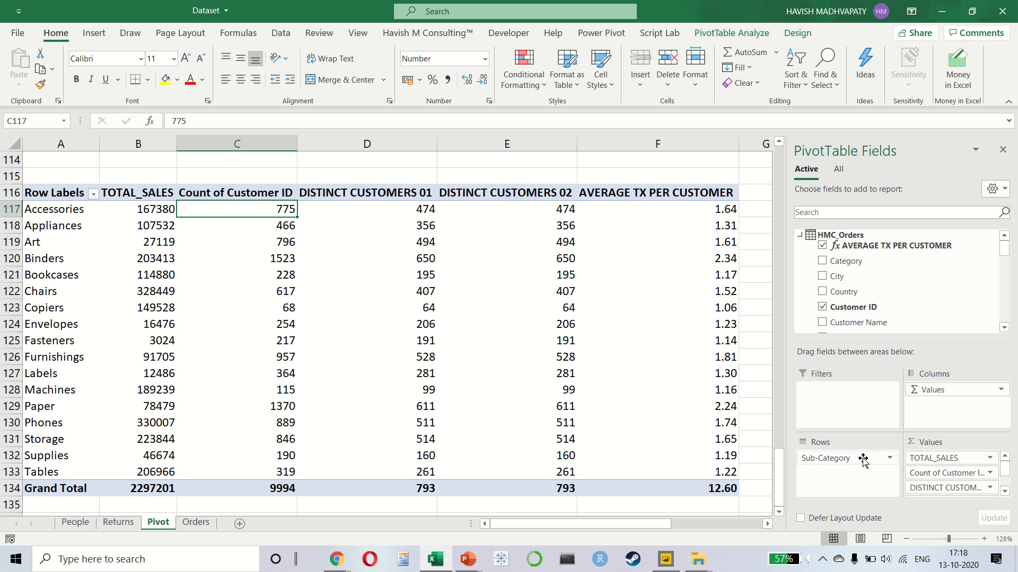
- Replace Sub-Category with the Region field as the row grouping of the PivotTable
{"action": "left_click_drag", "start_coordinate": [872, 454], "coordinate": [758, 395]}
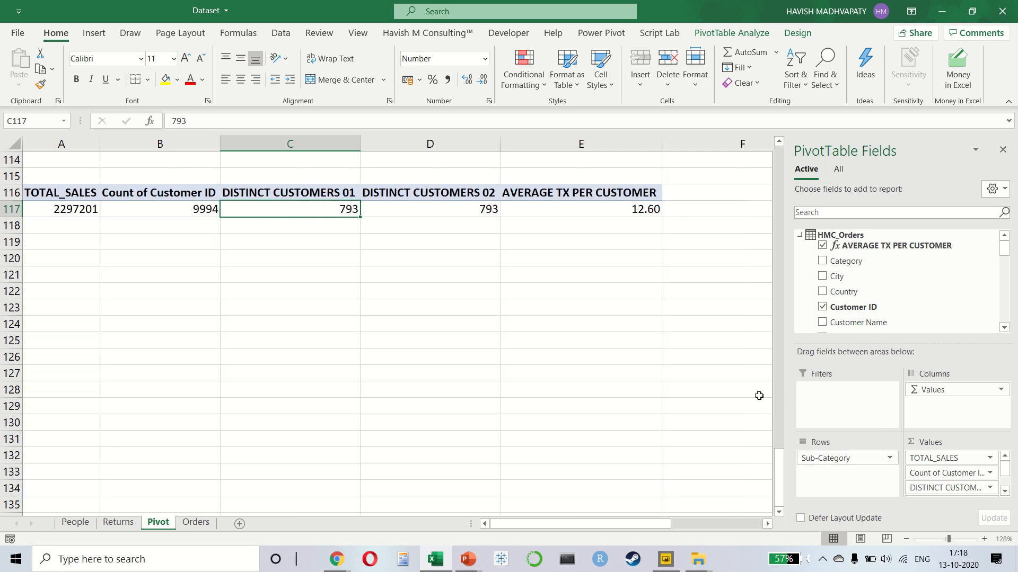
{"action": "left_click", "coordinate": [853, 208]}
{"action": "type", "text": "REG"}
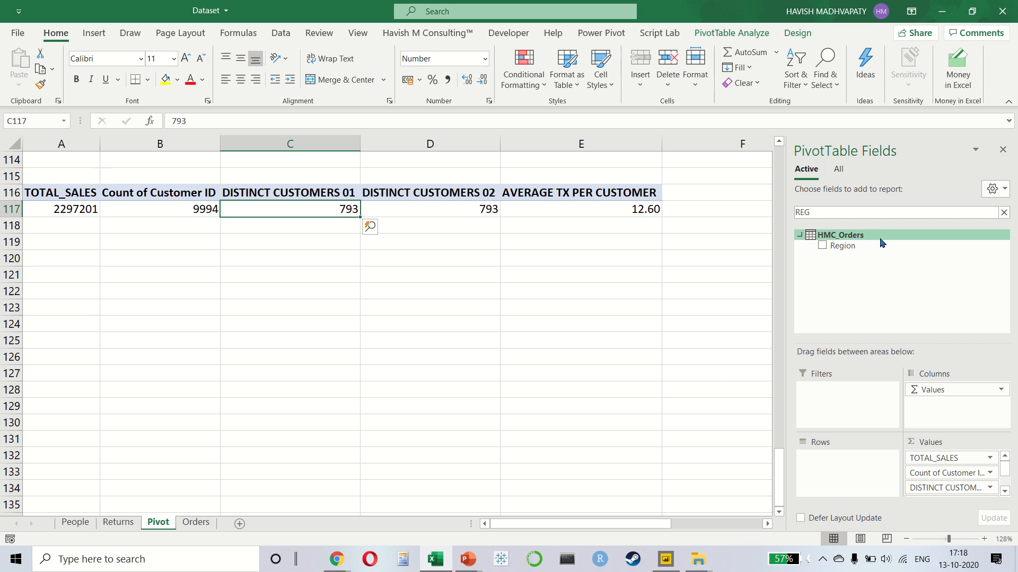
{"action": "left_click_drag", "start_coordinate": [877, 245], "coordinate": [869, 458]}
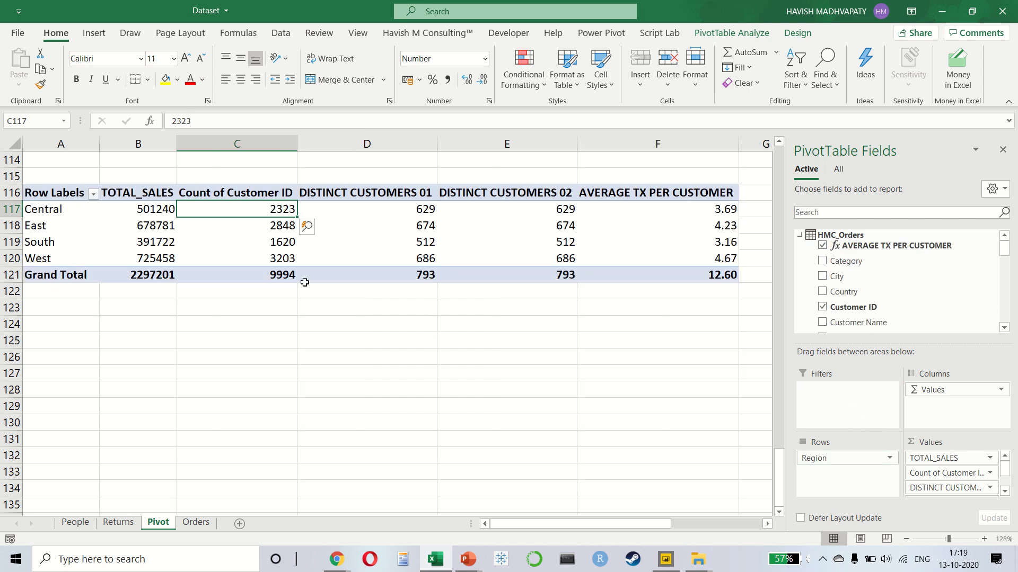
- Compare the West and South regions' sales, customer counts and average transactions per customer
{"action": "left_click", "coordinate": [3, 260]}
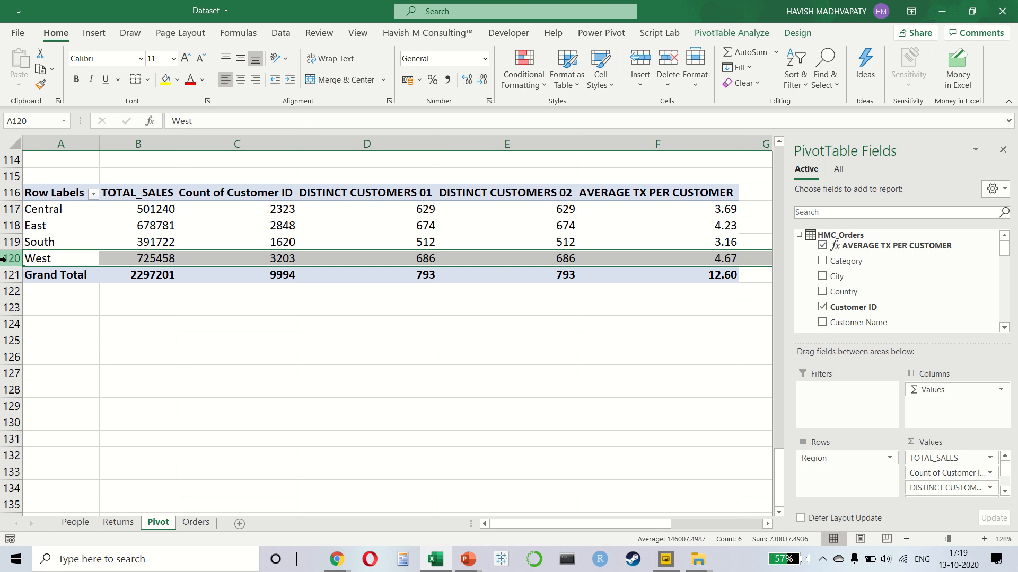
{"action": "left_click", "coordinate": [9, 243]}
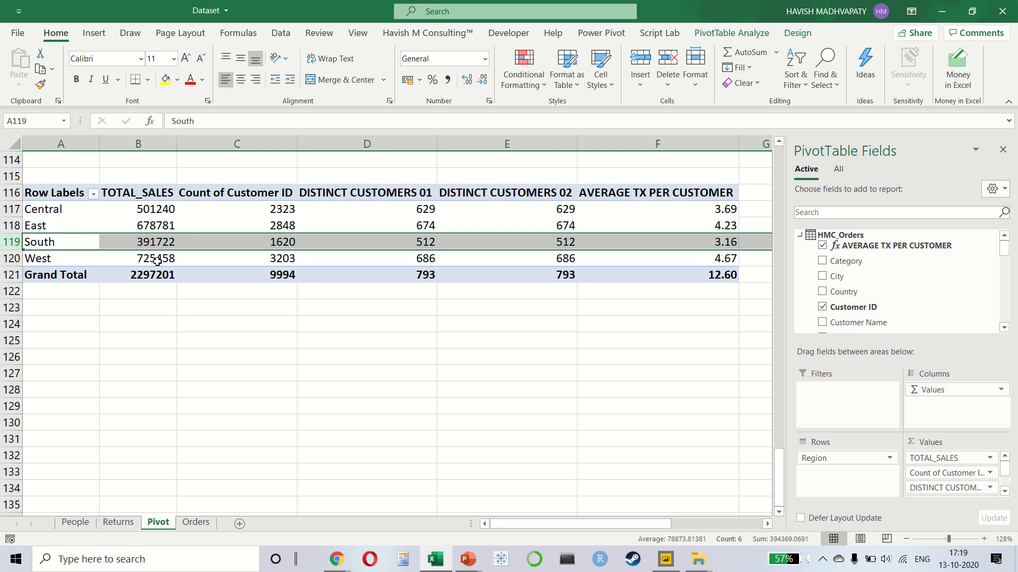
{"action": "mouse_move", "coordinate": [170, 259]}
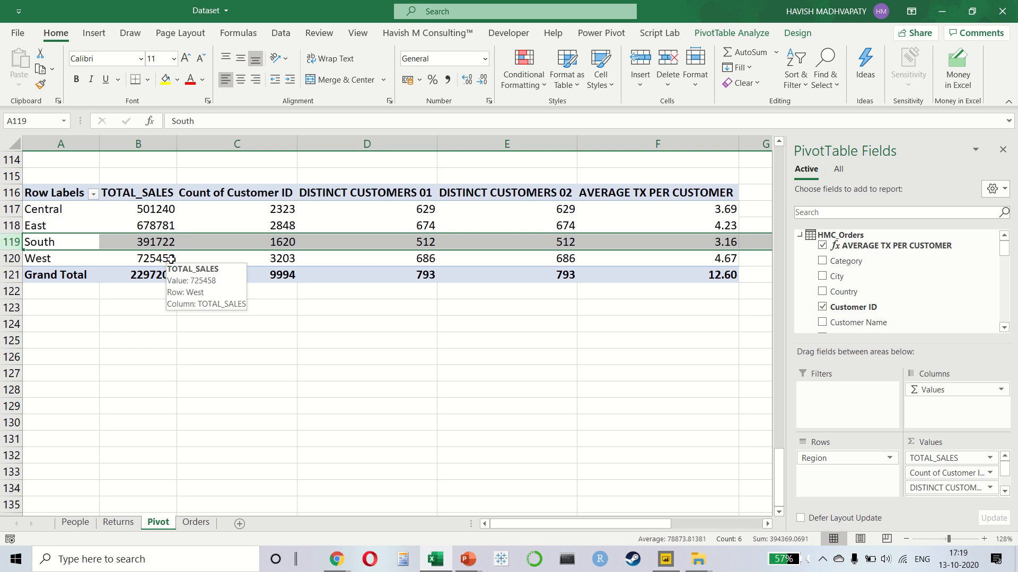